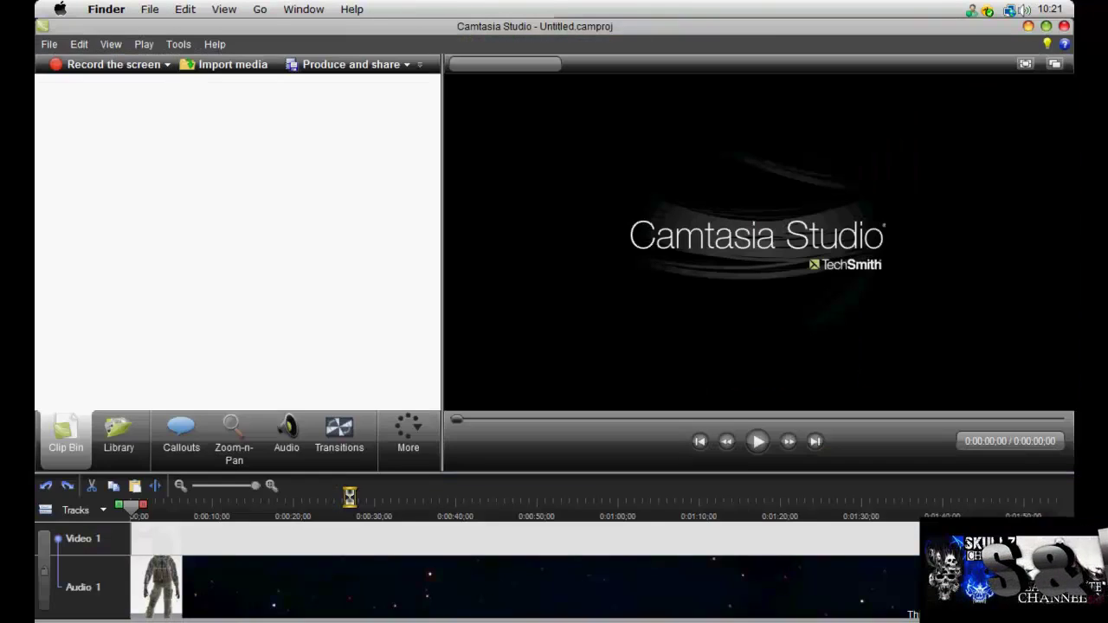
Step: Dismiss the Welcome dialog and expand Camtasia Studio 7's Applications folder under All Programs
left_click(761, 470)
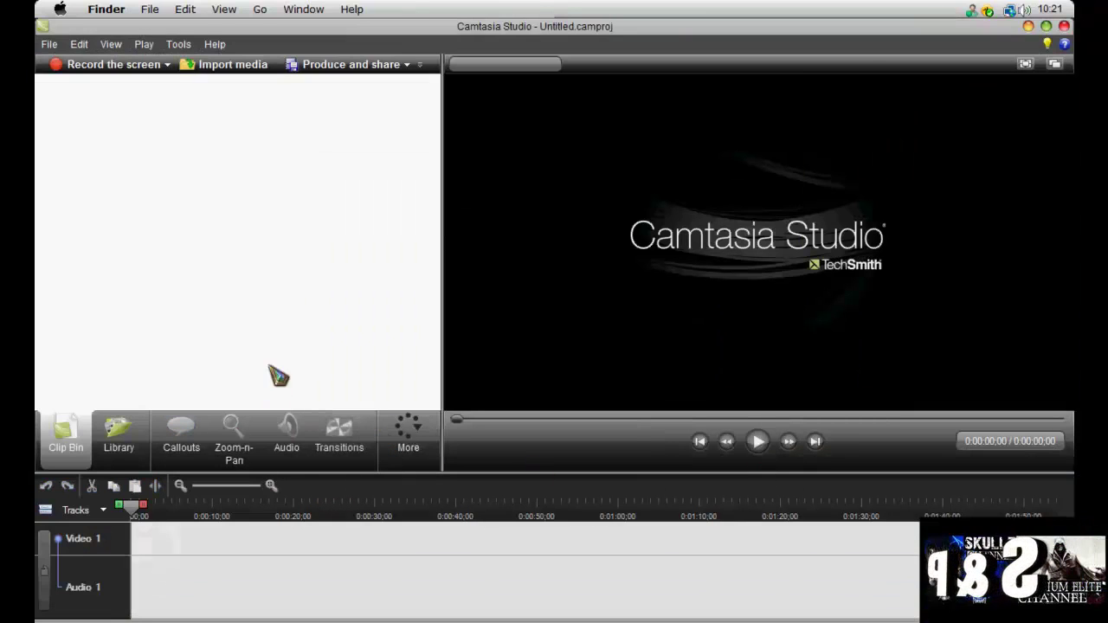
left_click(60, 10)
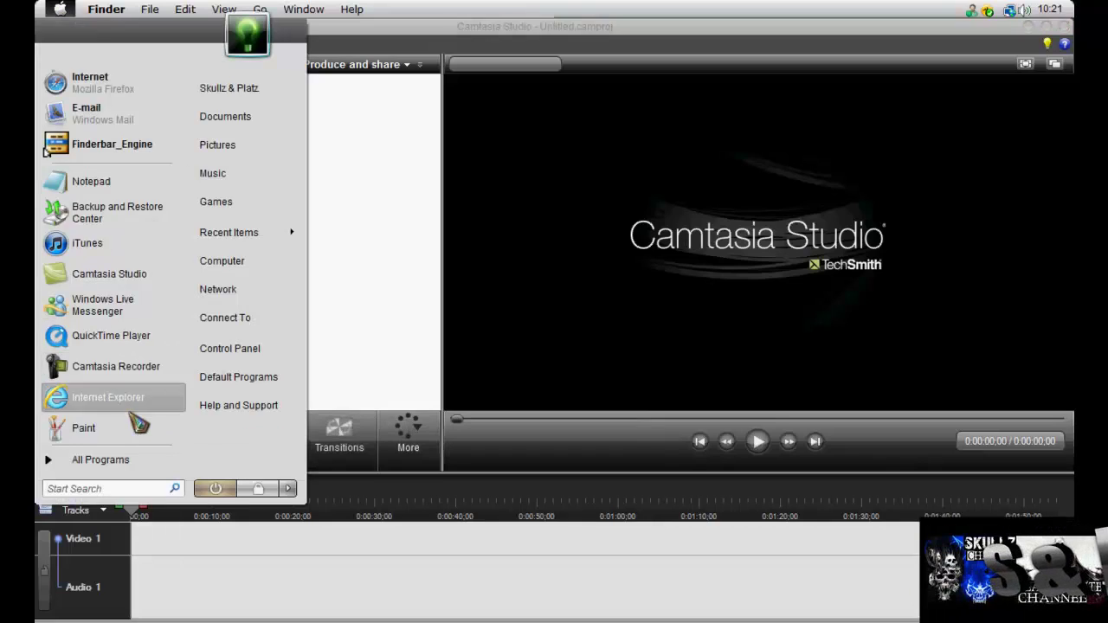
left_click(74, 460)
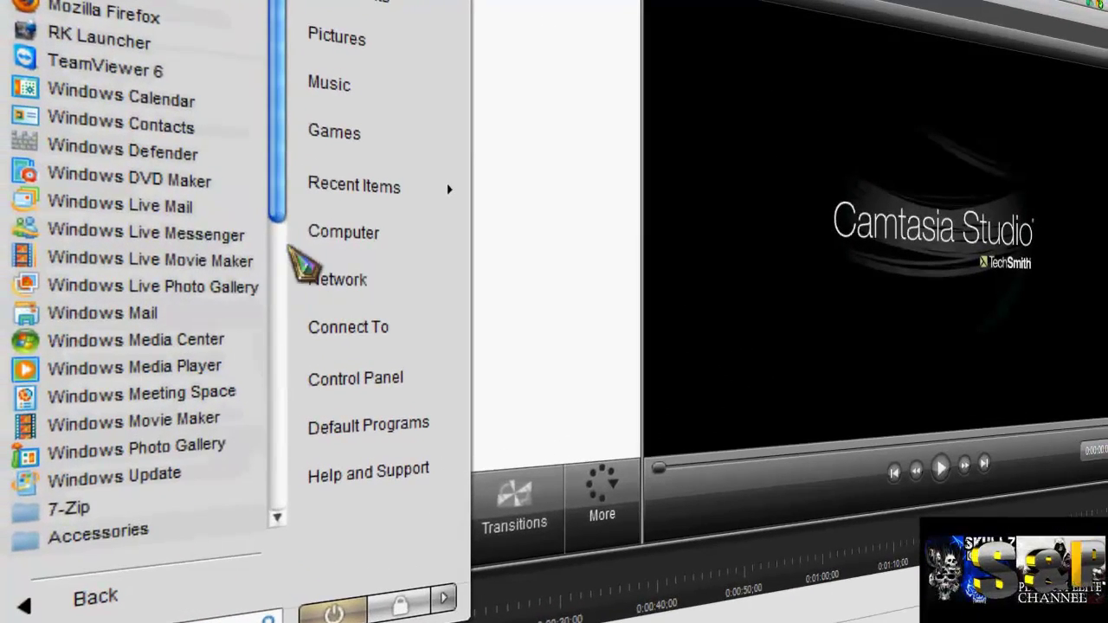
left_click_drag(277, 199, 277, 344)
left_click(207, 294)
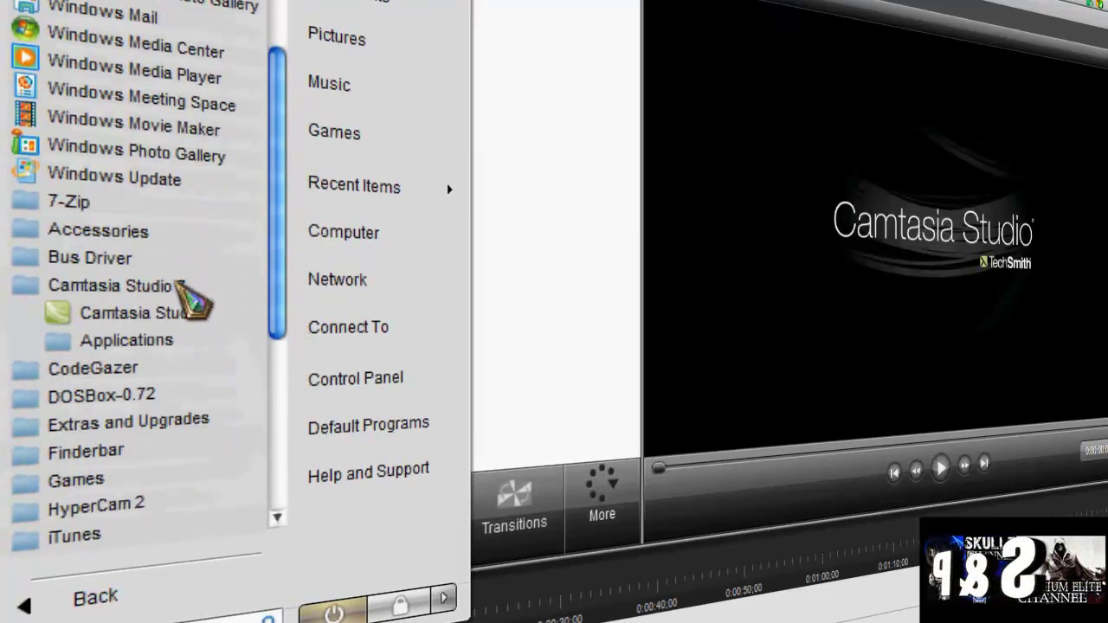
left_click(139, 339)
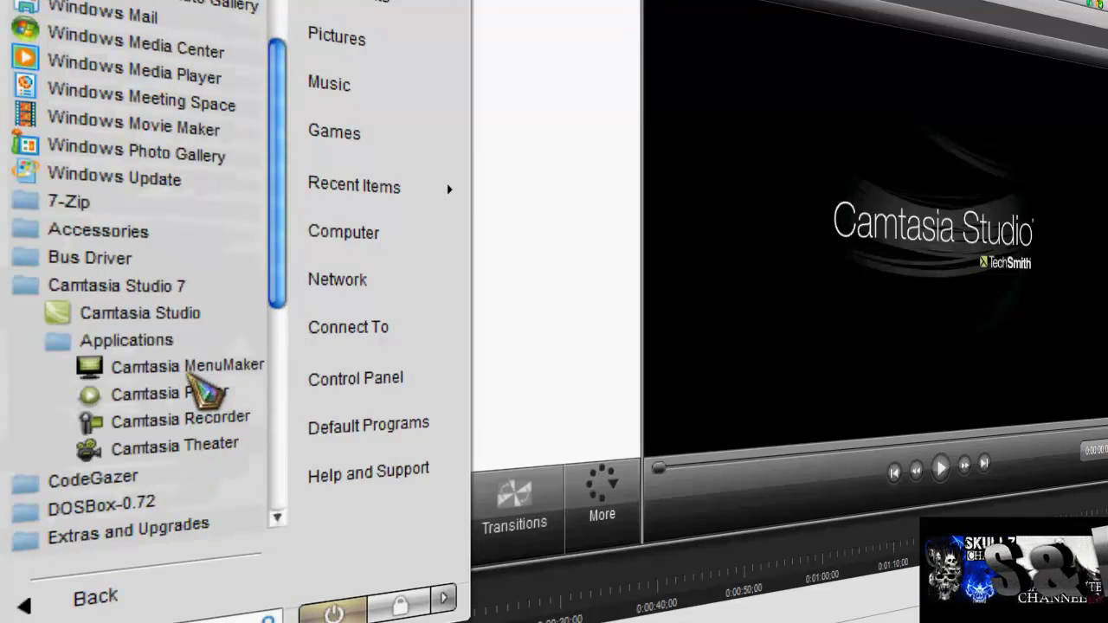
Step: Place the intro video from the Library onto the timeline
key("Escape")
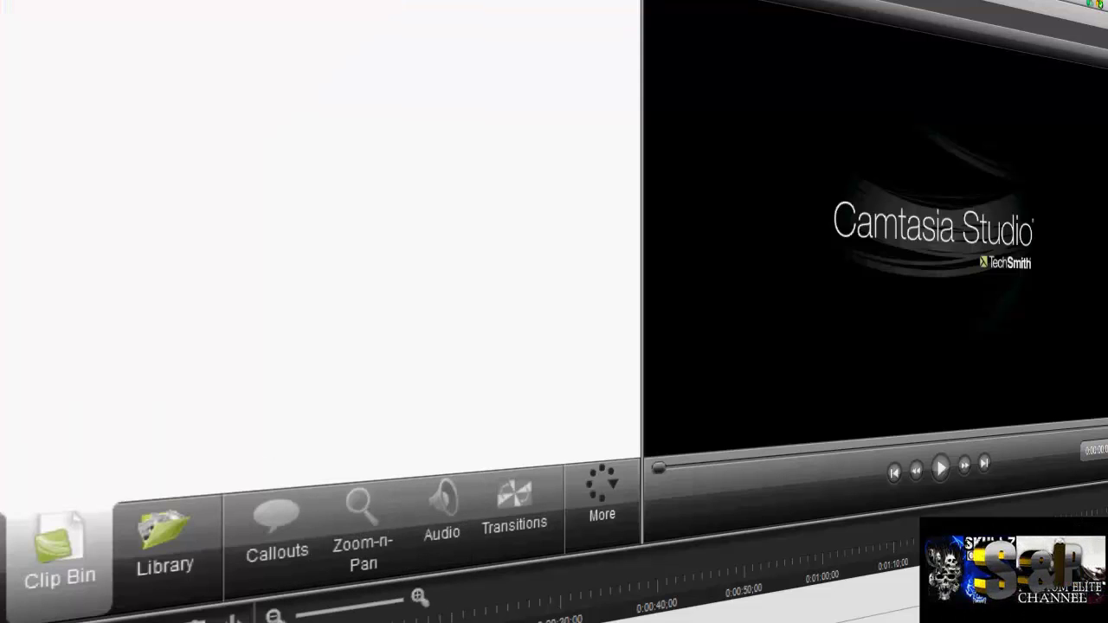
left_click(198, 545)
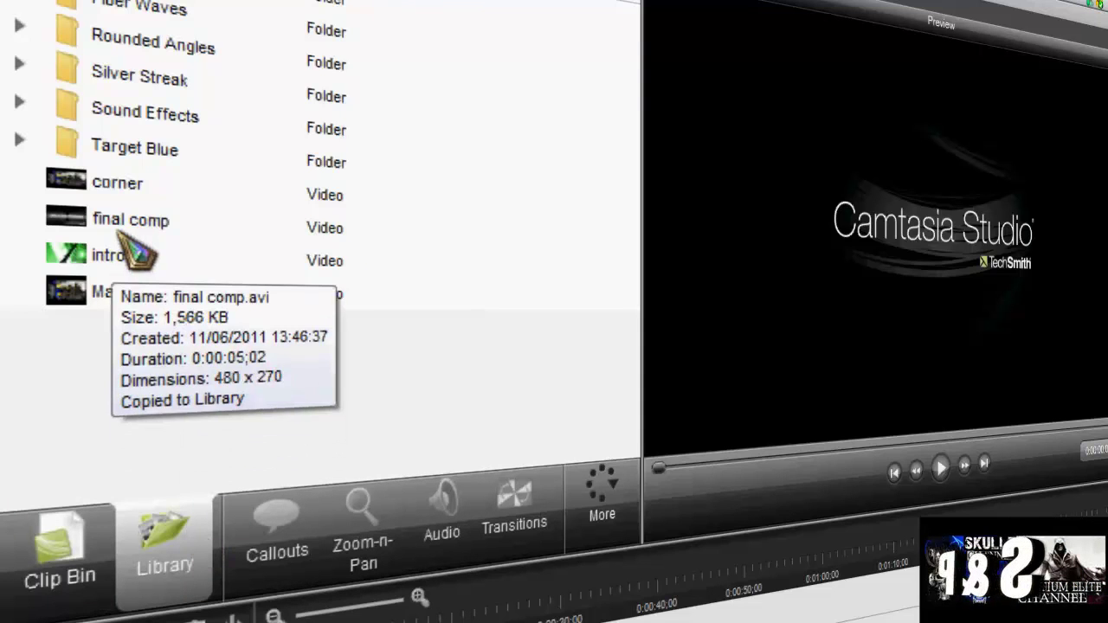
left_click_drag(148, 257, 762, 610)
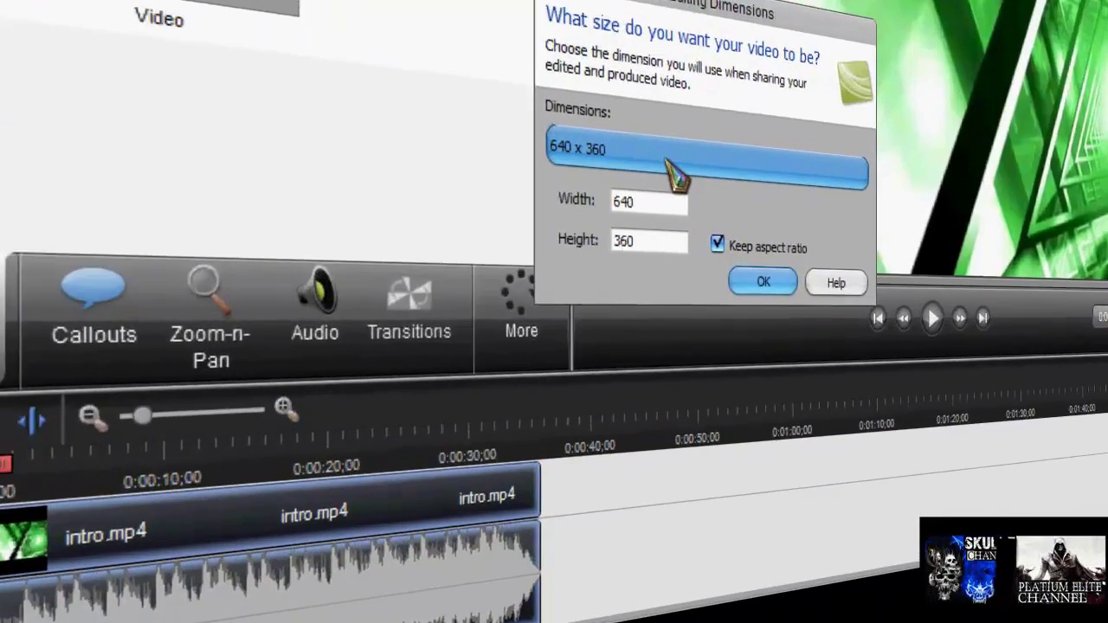
Step: Set the editing dimensions to the 1280 x 720 YouTube & HD preset
left_click(717, 228)
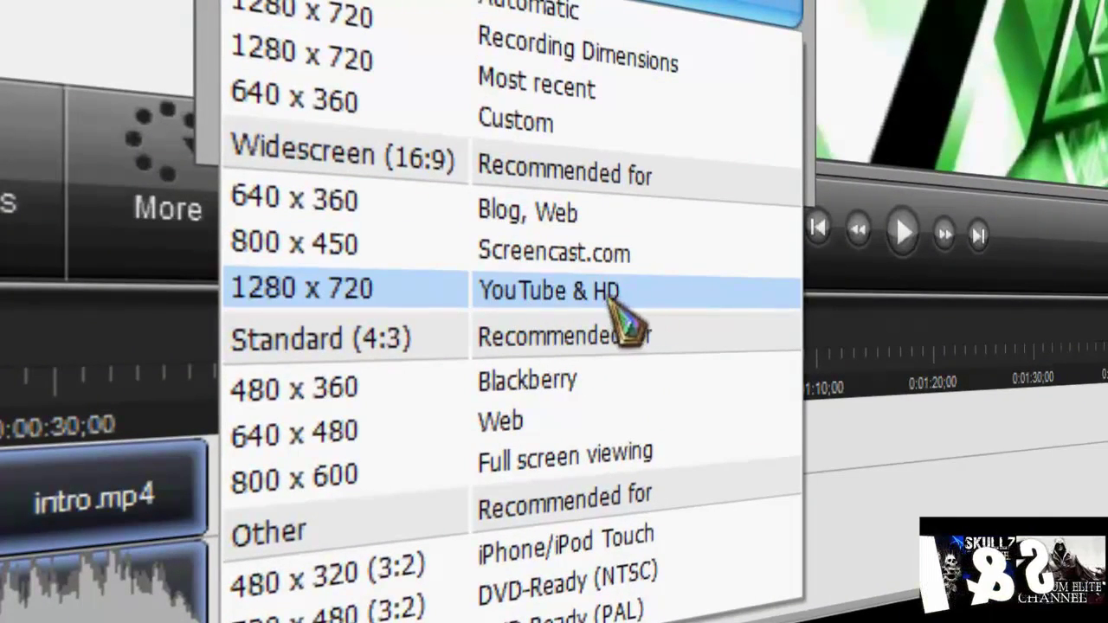
left_click(526, 295)
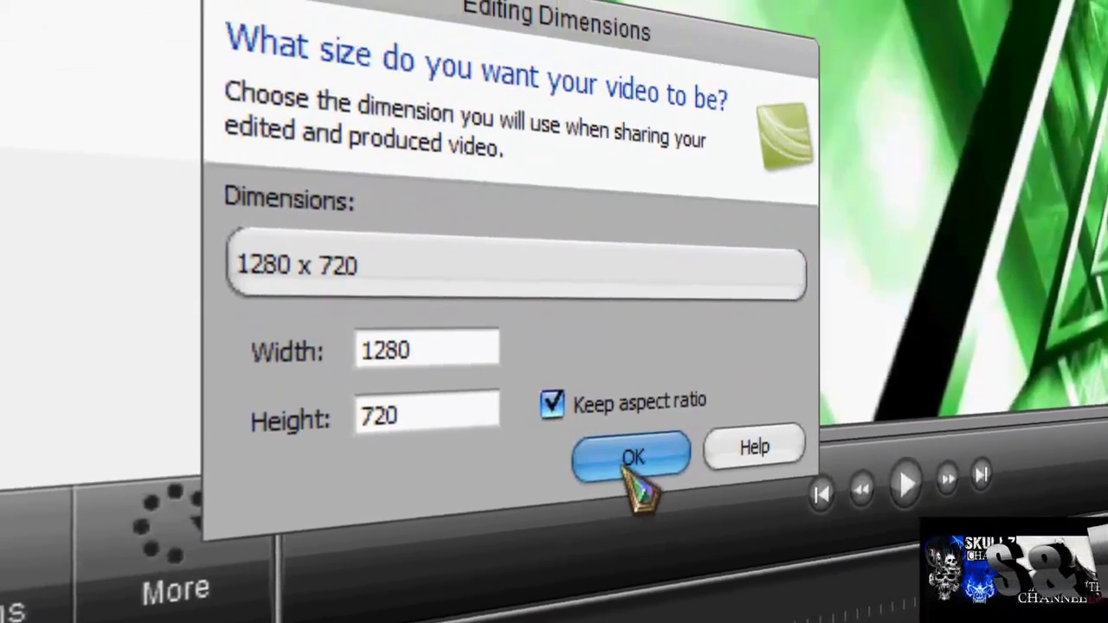
left_click(628, 255)
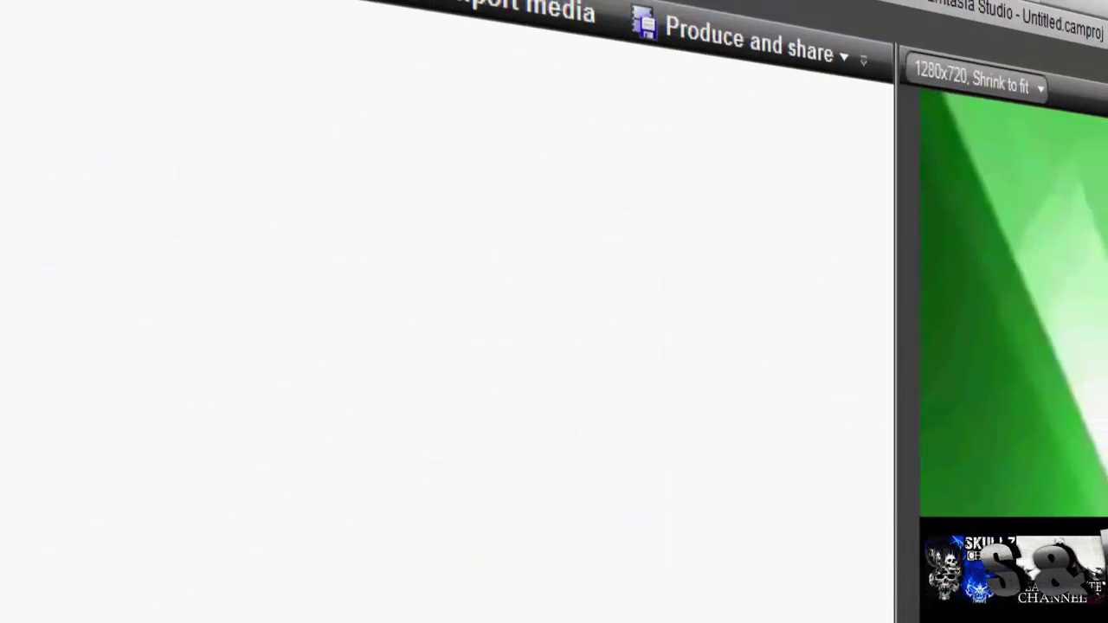
left_click(522, 19)
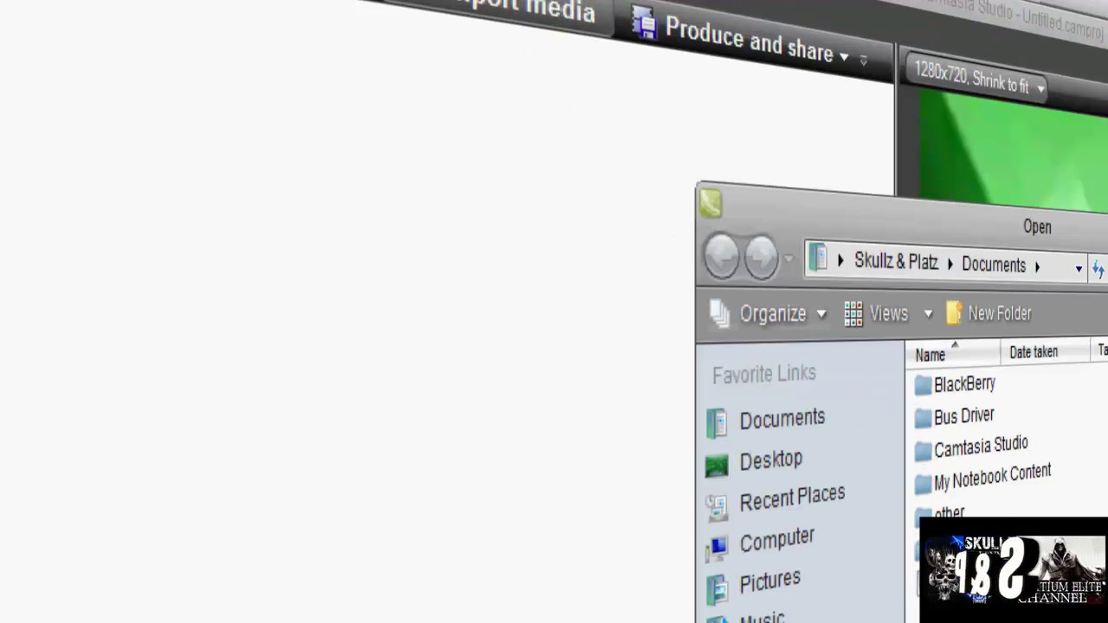
left_click(763, 616)
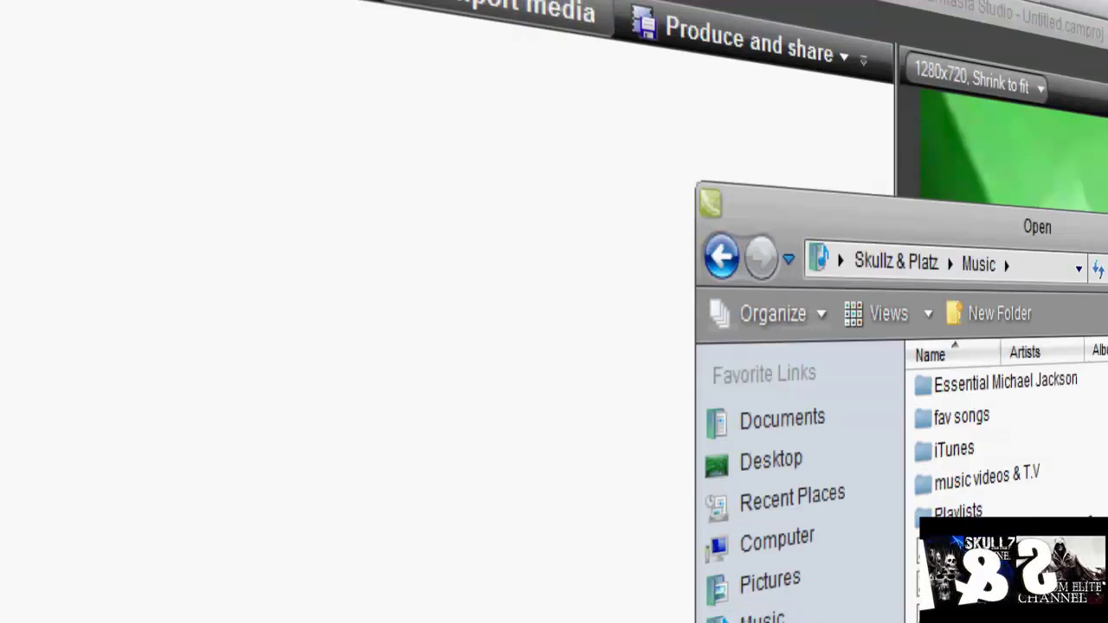
key("Escape")
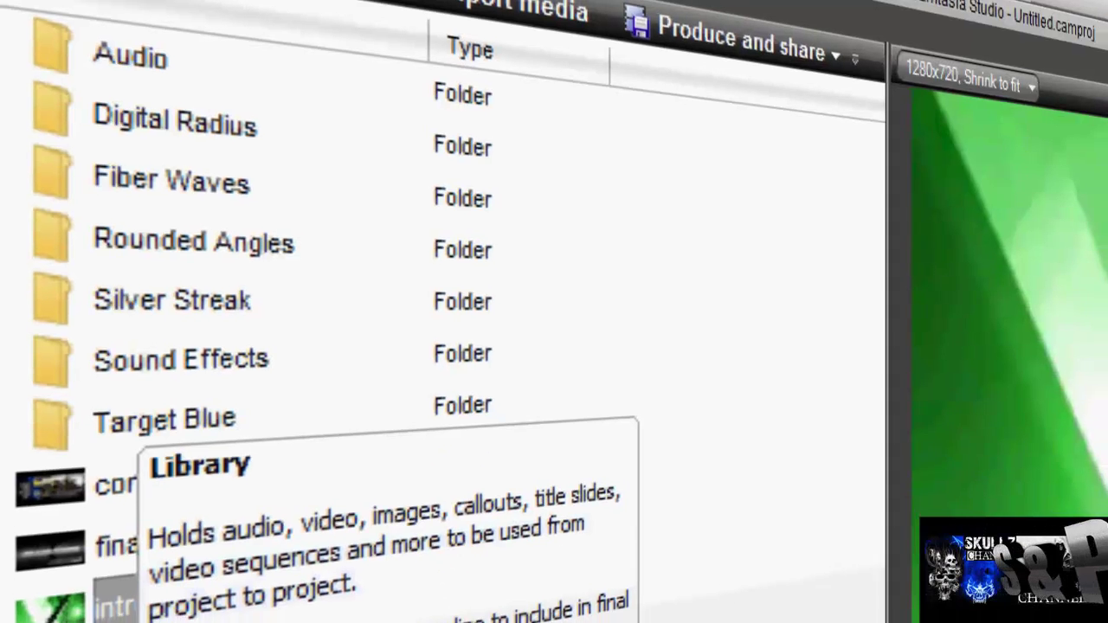
left_click(139, 616)
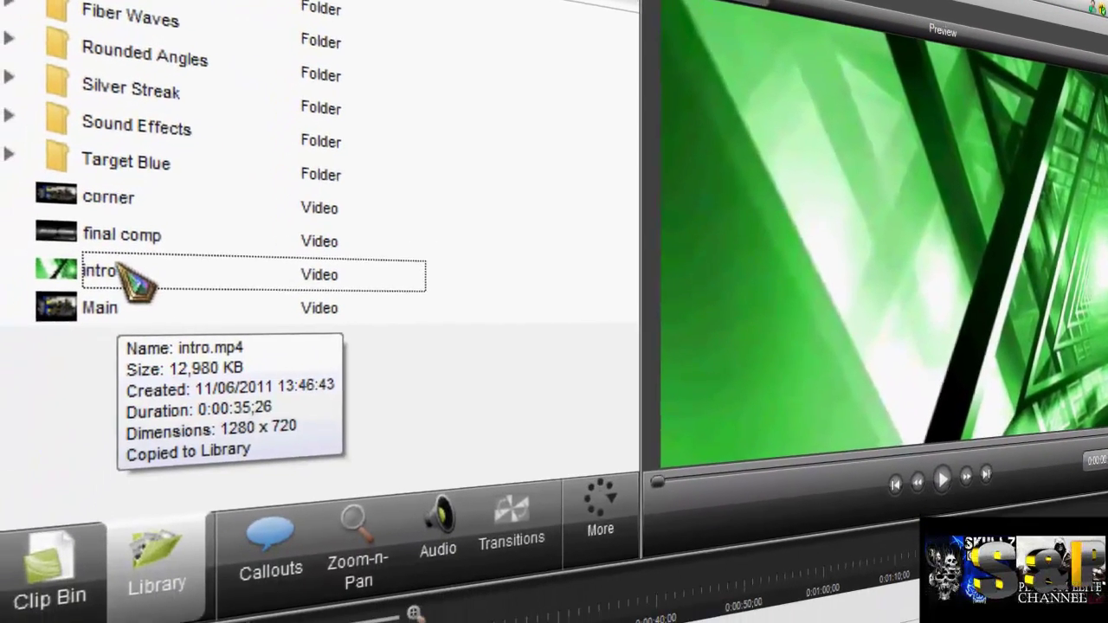
left_click(82, 346)
left_click(65, 346)
left_click(178, 389)
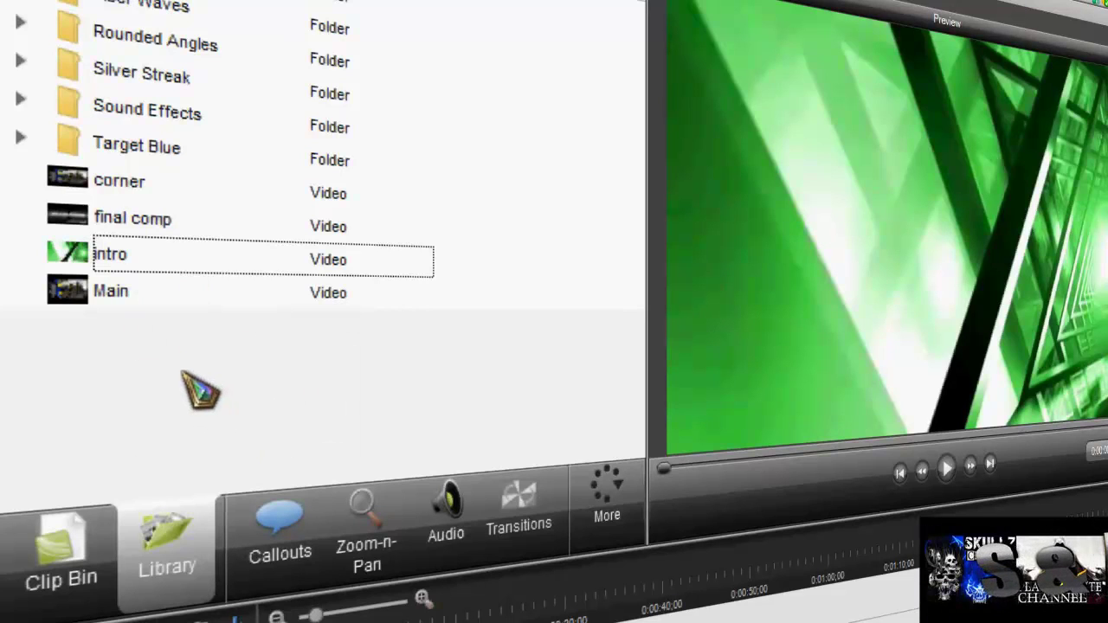
Step: Expand the Target Blue folder and add the Target Blue Intro to the timeline
left_click(23, 139)
left_click(264, 192)
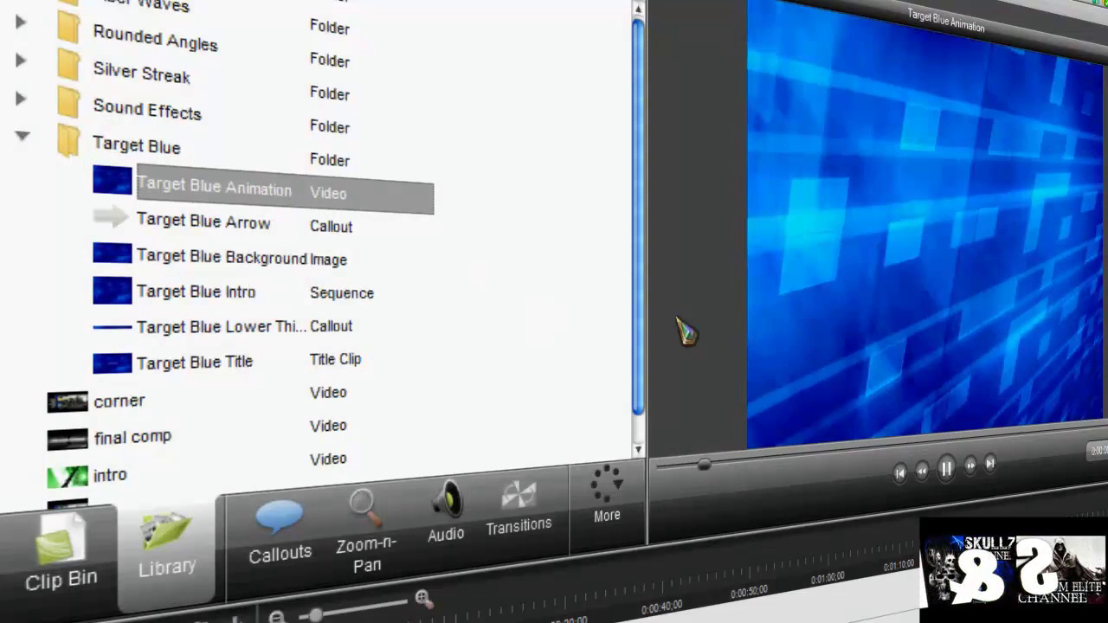
left_click(302, 298)
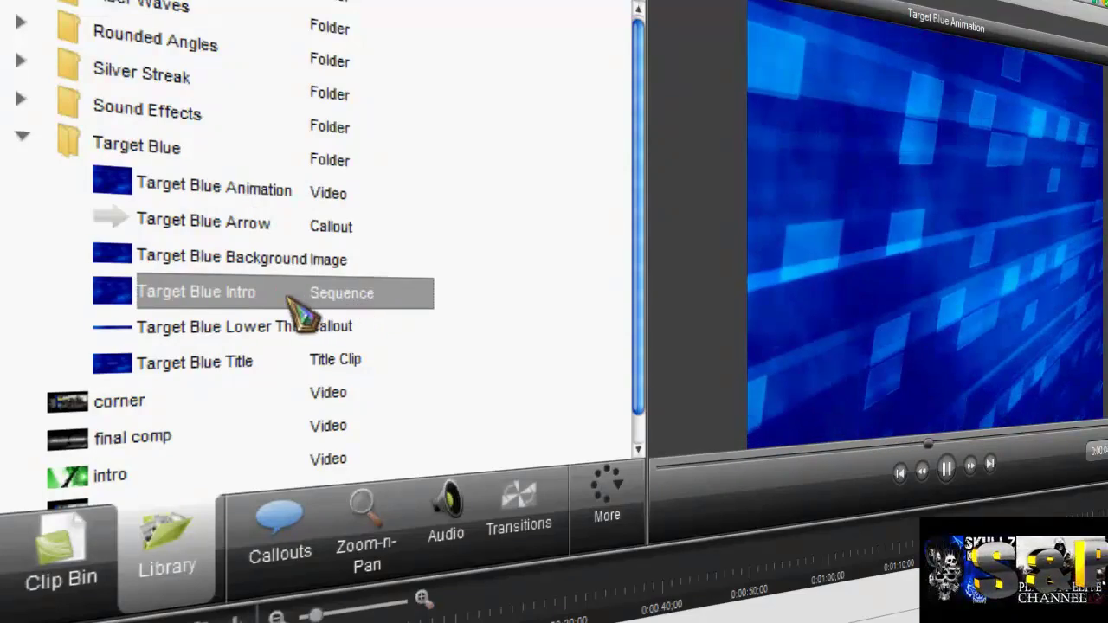
right_click(227, 301)
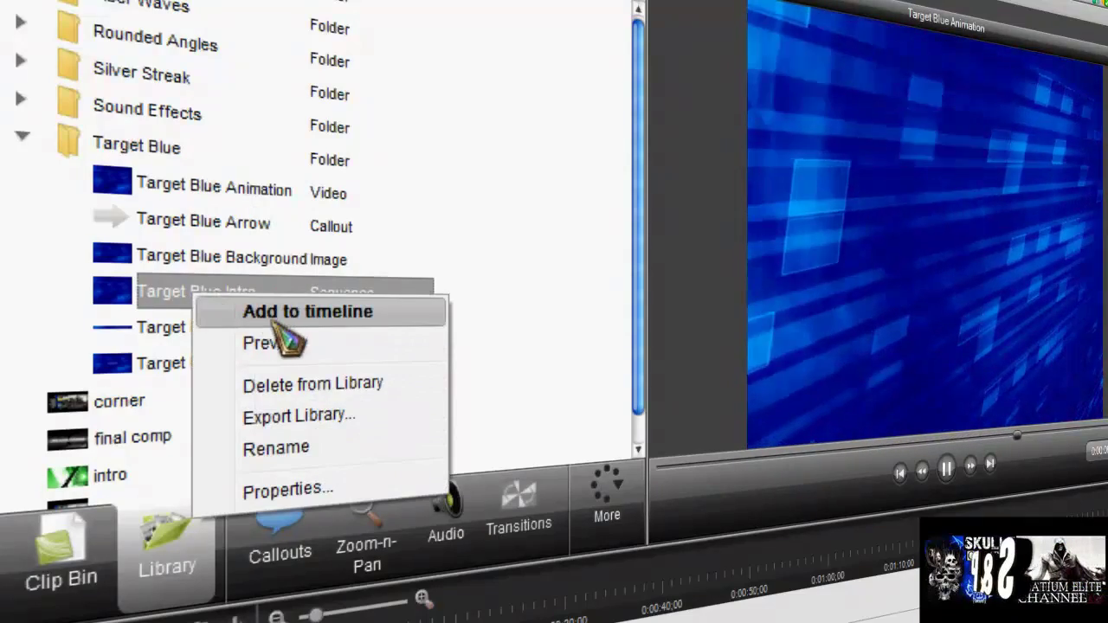
left_click(257, 316)
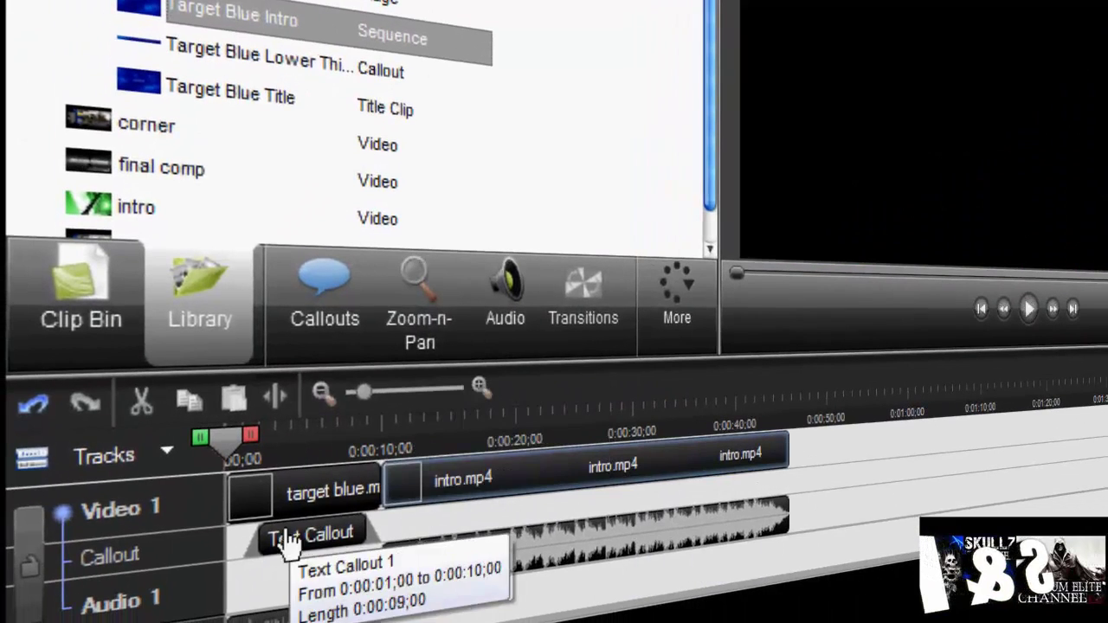
Step: Delete the added target blue.mp4 clip and its Text Callout from the timeline
left_click(285, 541)
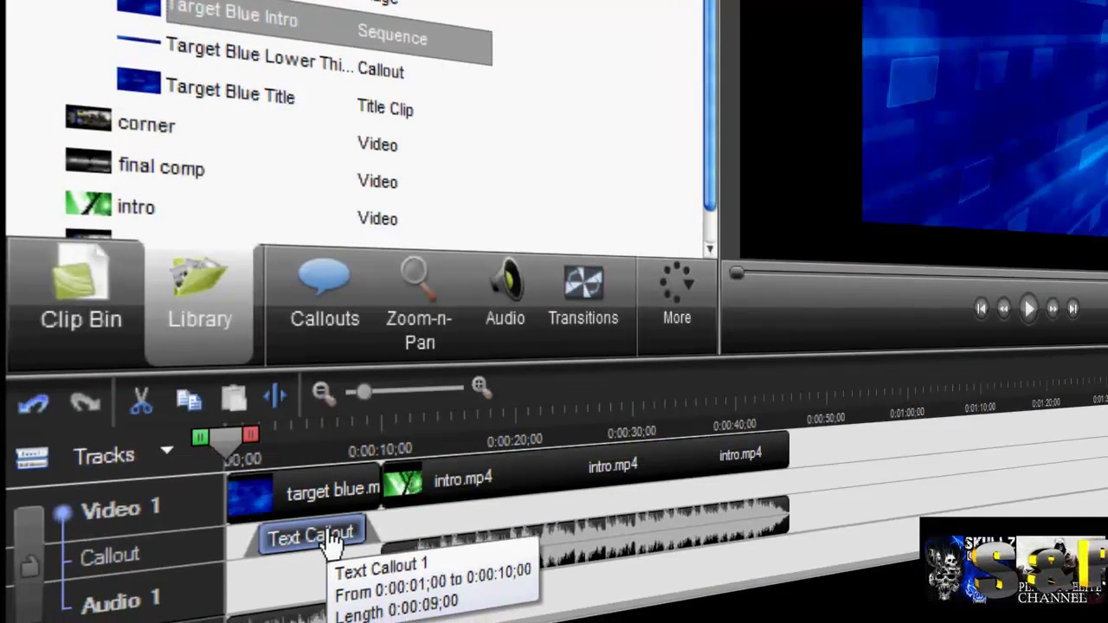
left_click(346, 498)
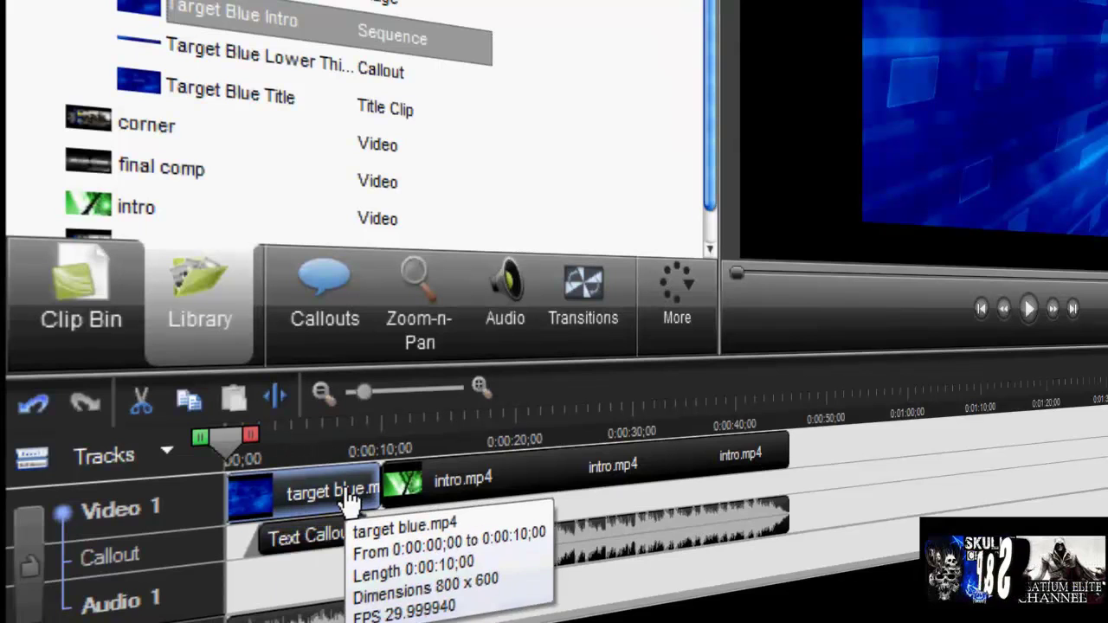
key("Delete")
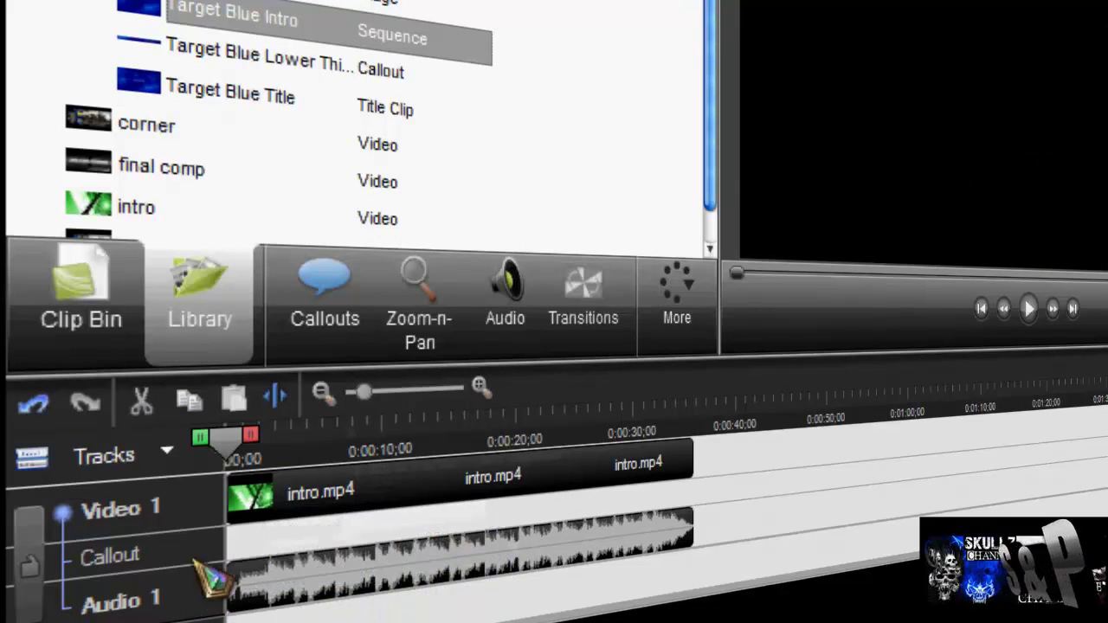
Step: Add a new callout and display the gallery of Shapes, Sketch Motion, Special and Legacy callouts
left_click(325, 290)
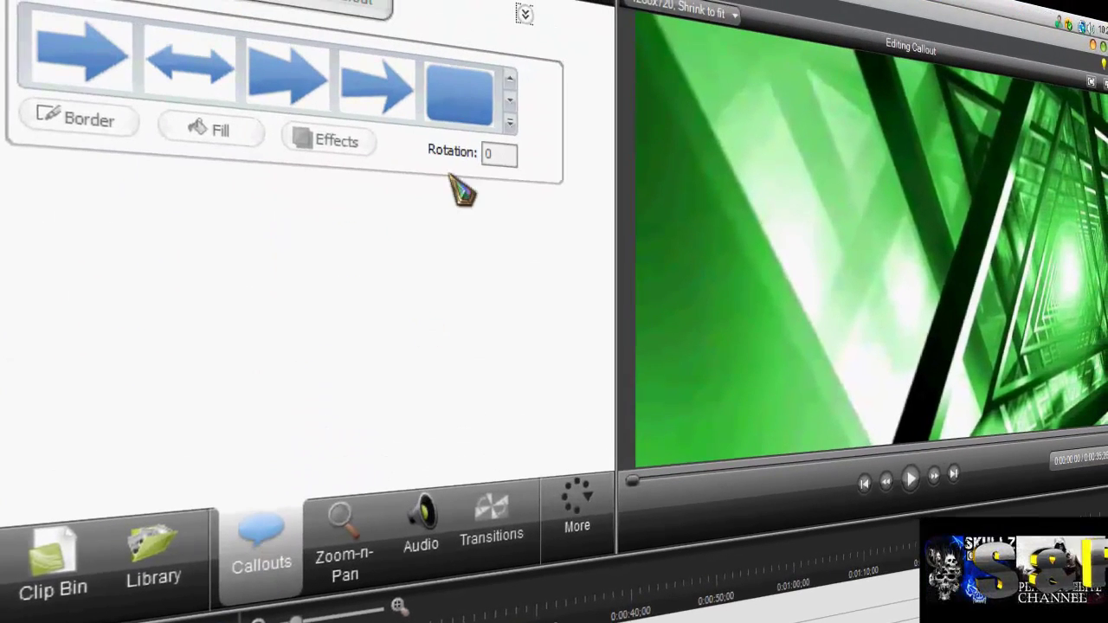
left_click(510, 123)
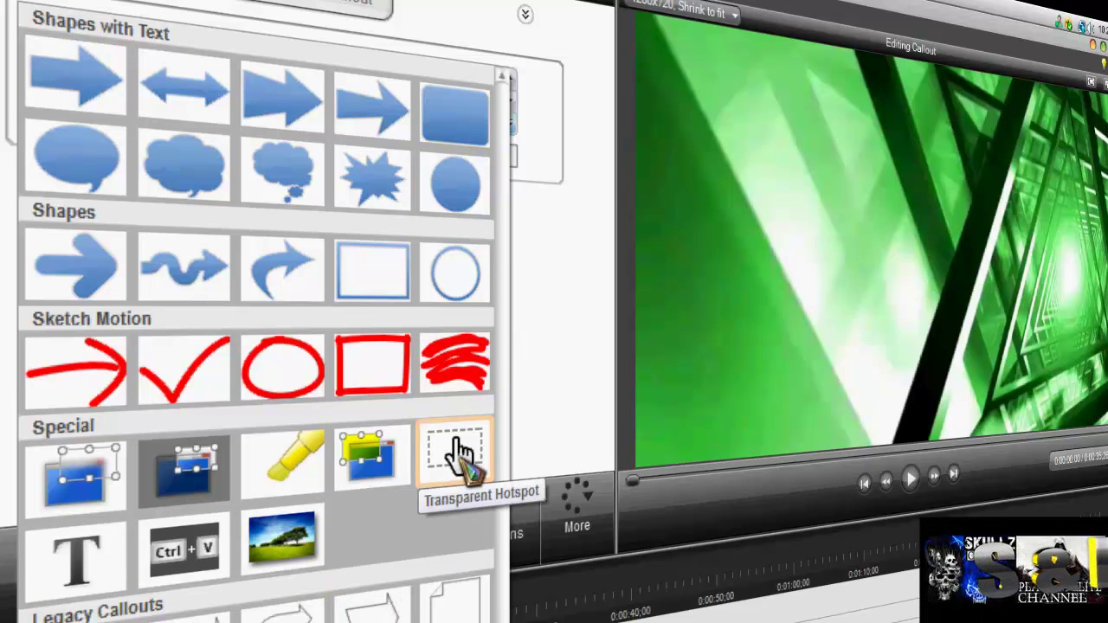
Step: Add an enlarged Sketch Motion Scribble callout with a 2.30-second fade-out and black strokes
left_click(468, 400)
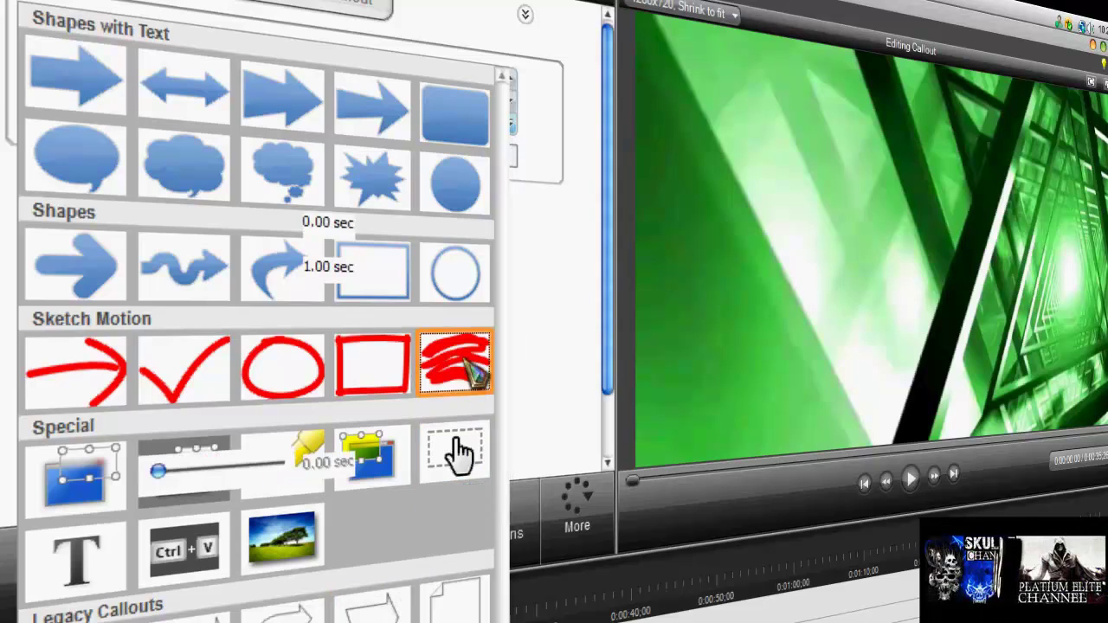
mouse_move(768, 120)
left_mouse_down()
mouse_move(877, 210)
mouse_move(950, 304)
left_mouse_up()
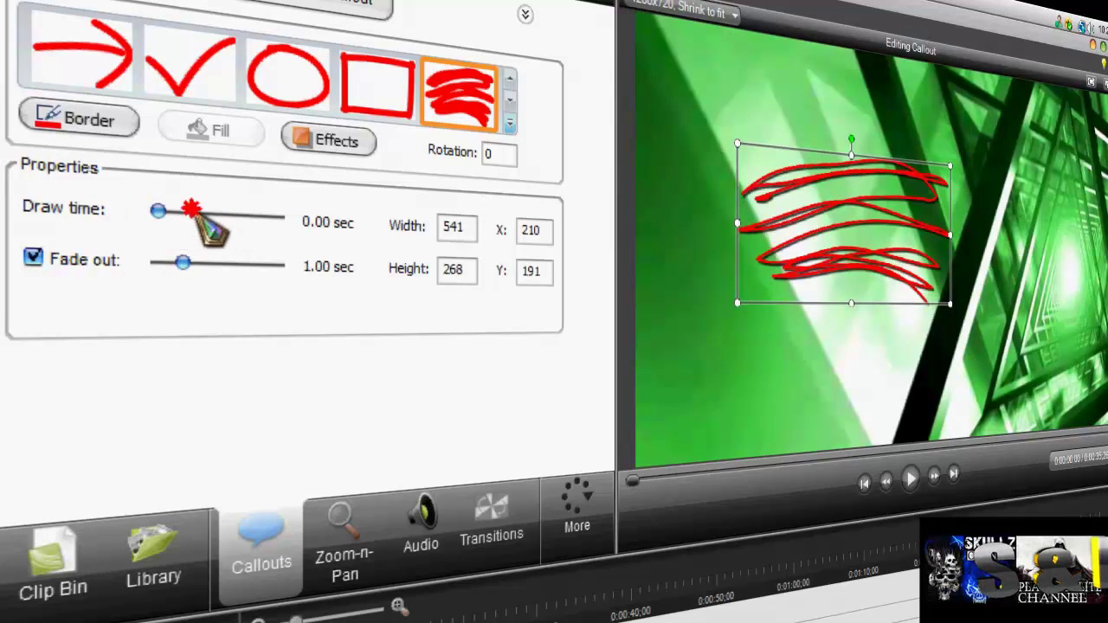
left_click_drag(182, 262, 215, 262)
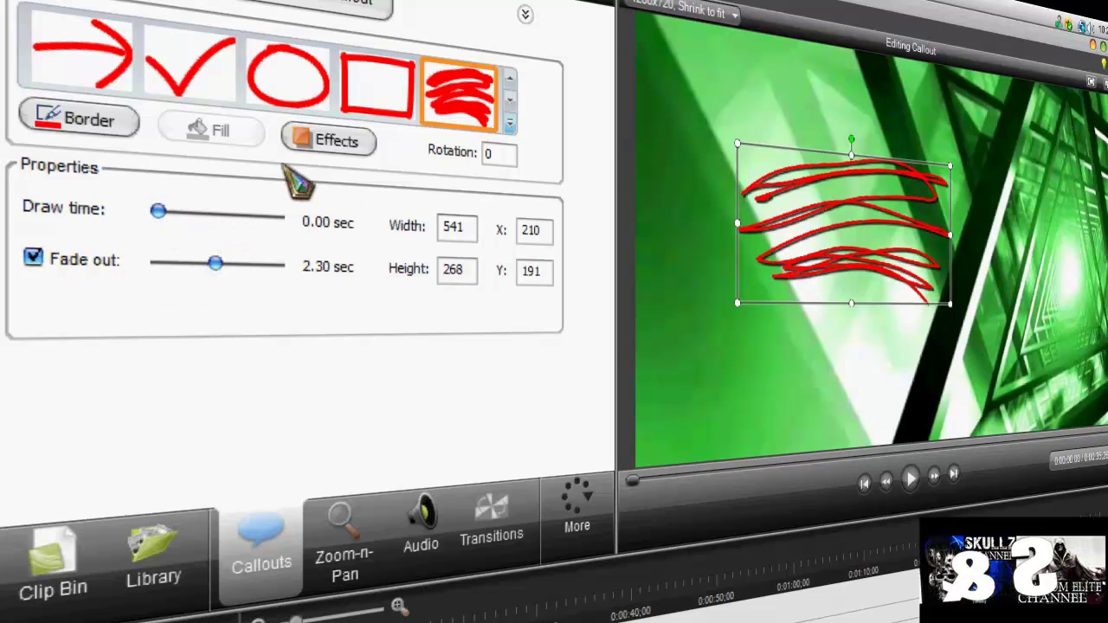
left_click(125, 130)
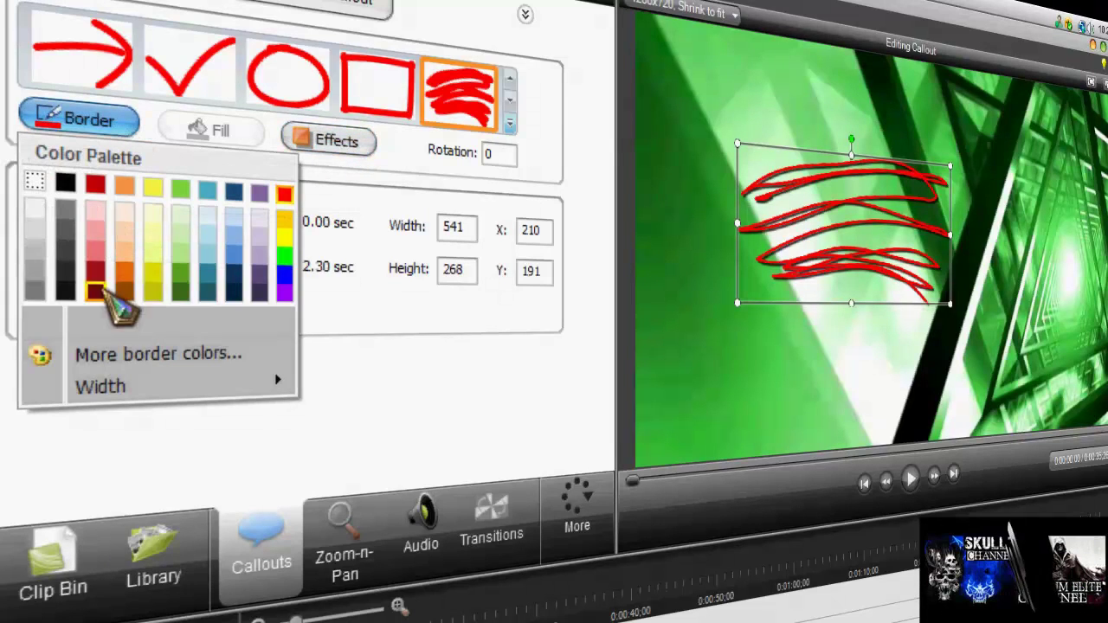
left_click(285, 253)
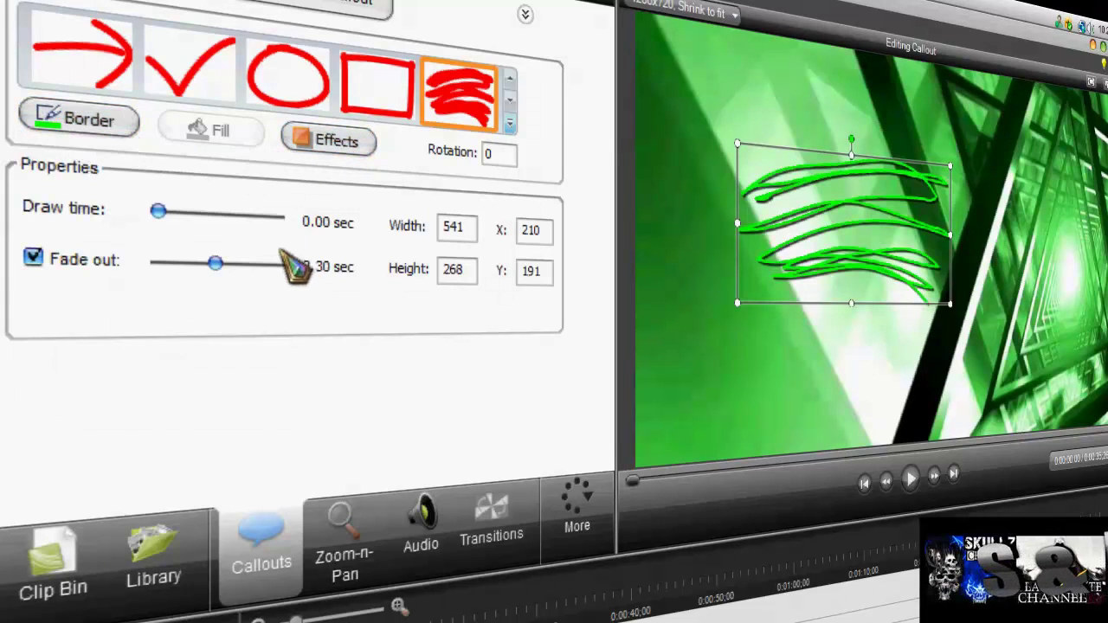
left_click(126, 128)
left_click(84, 218)
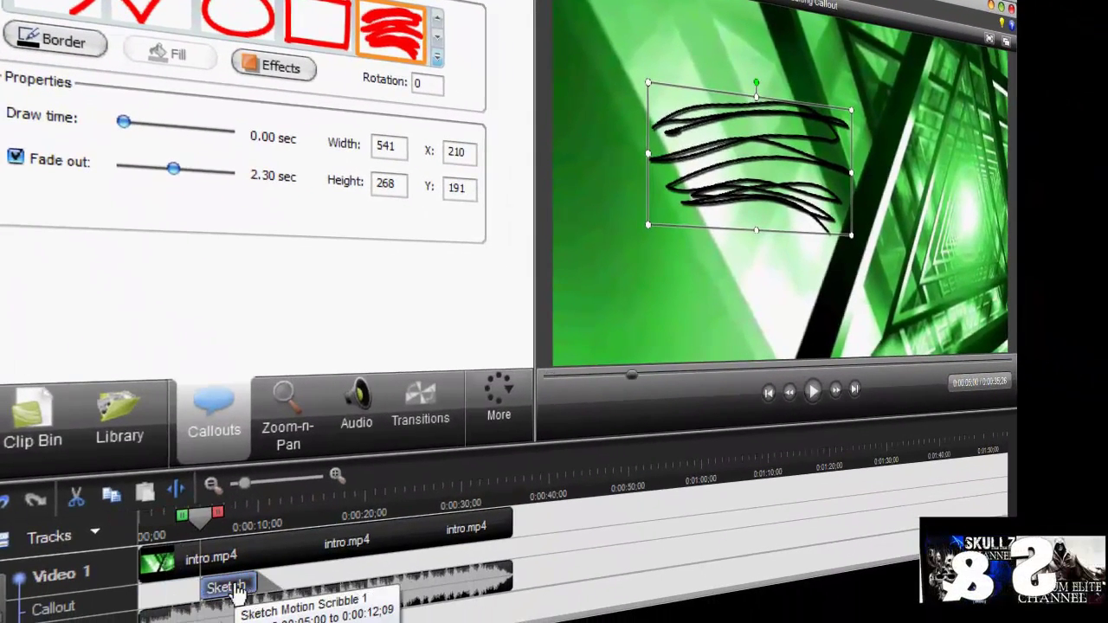
Step: Set the scribble's draw time to 2 seconds and preview the callout in the intro
left_click_drag(123, 122, 169, 125)
left_click_drag(200, 517, 156, 519)
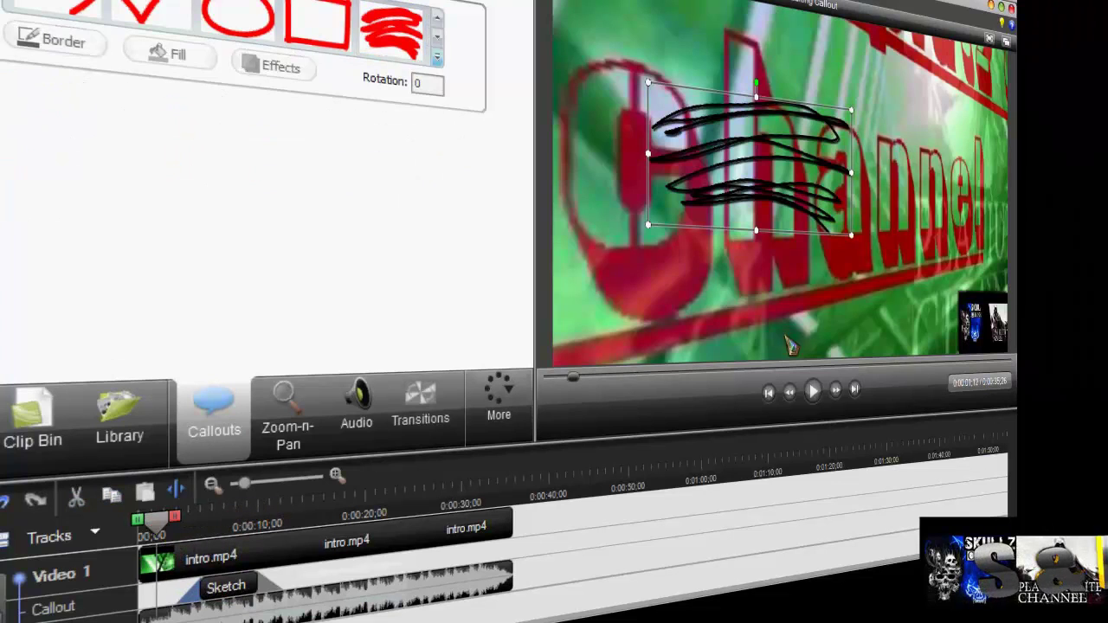
left_click(812, 391)
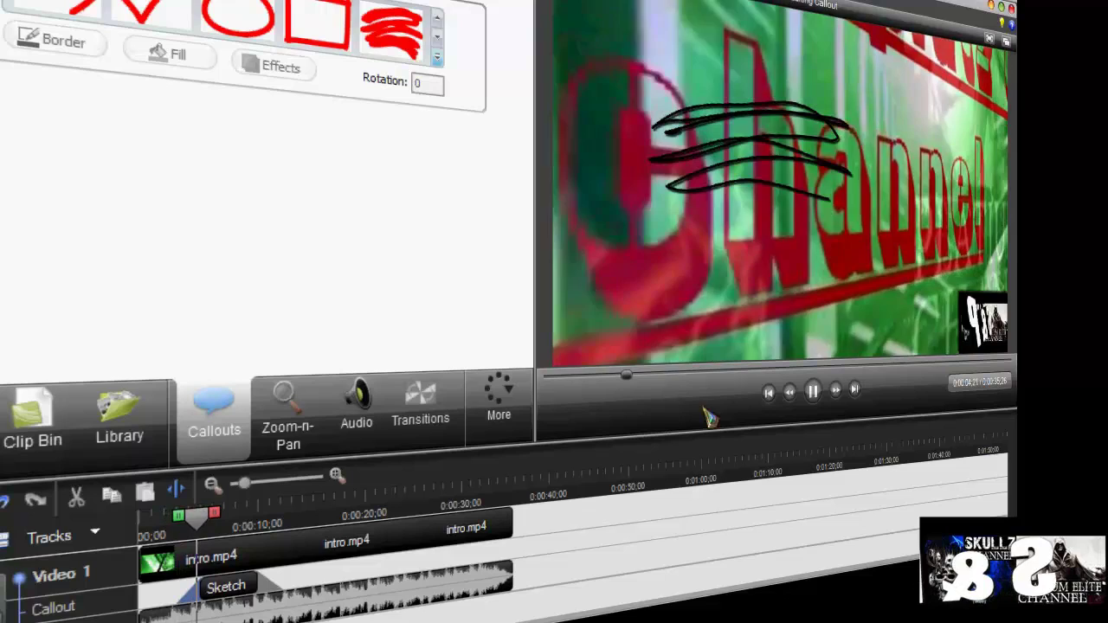
left_click(816, 393)
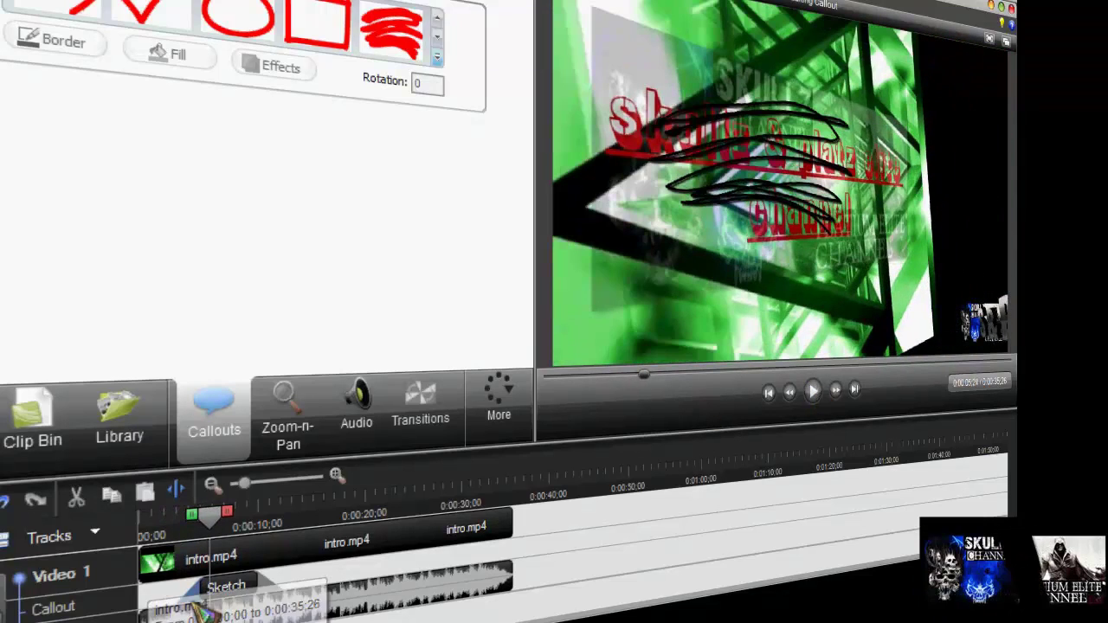
left_click(227, 589)
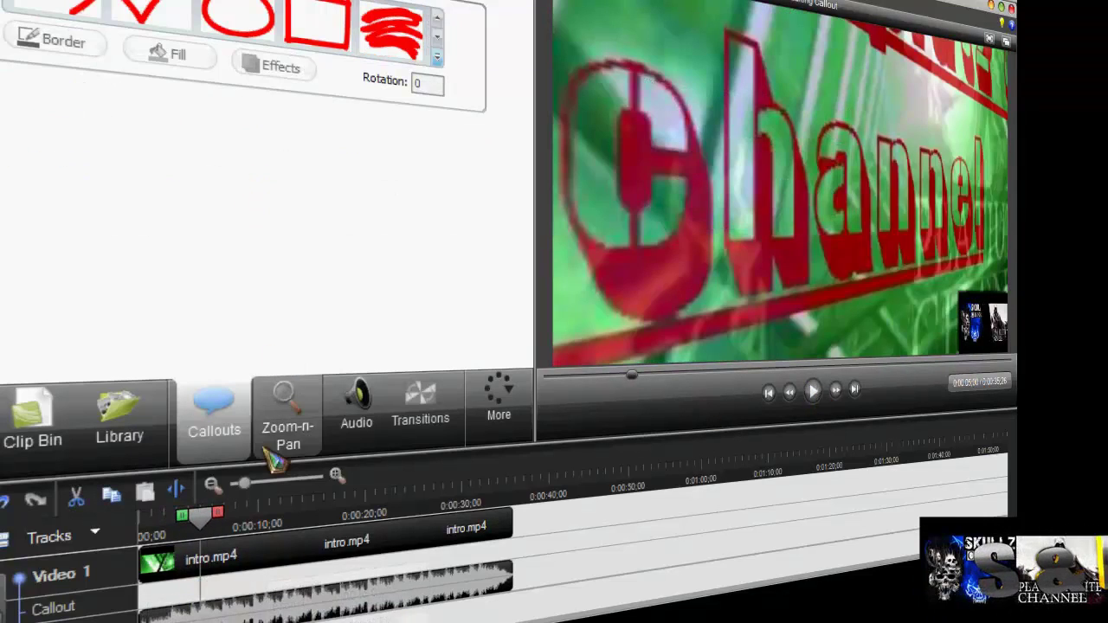
left_click(285, 428)
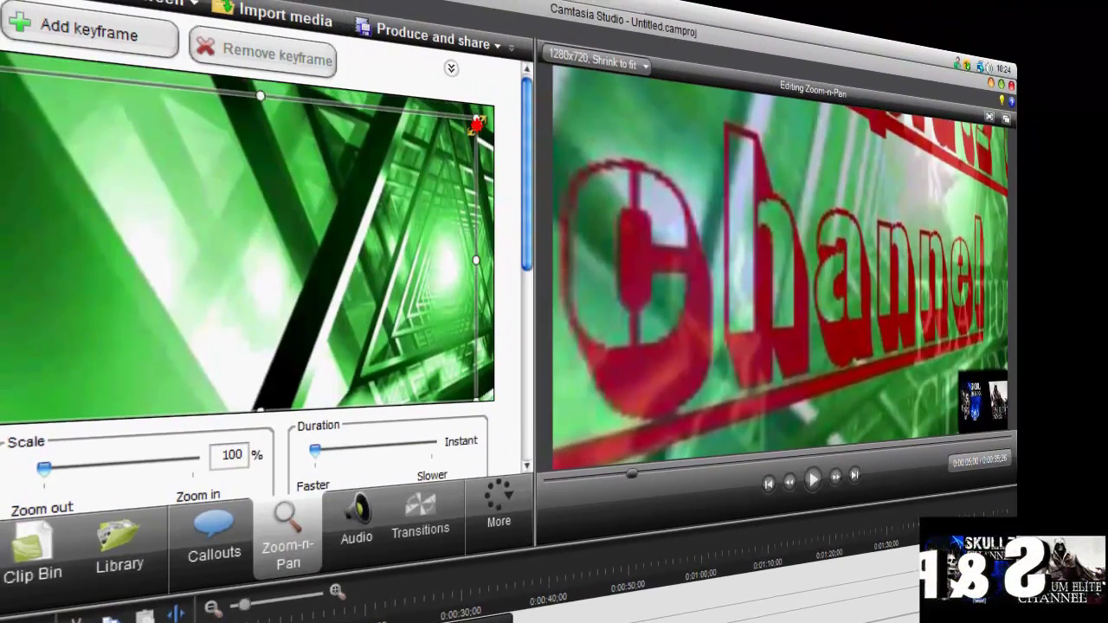
Step: Zoom to 192% on the word 'Channel', preview it, and tilt the view to -44.5
left_click_drag(476, 126, 250, 240)
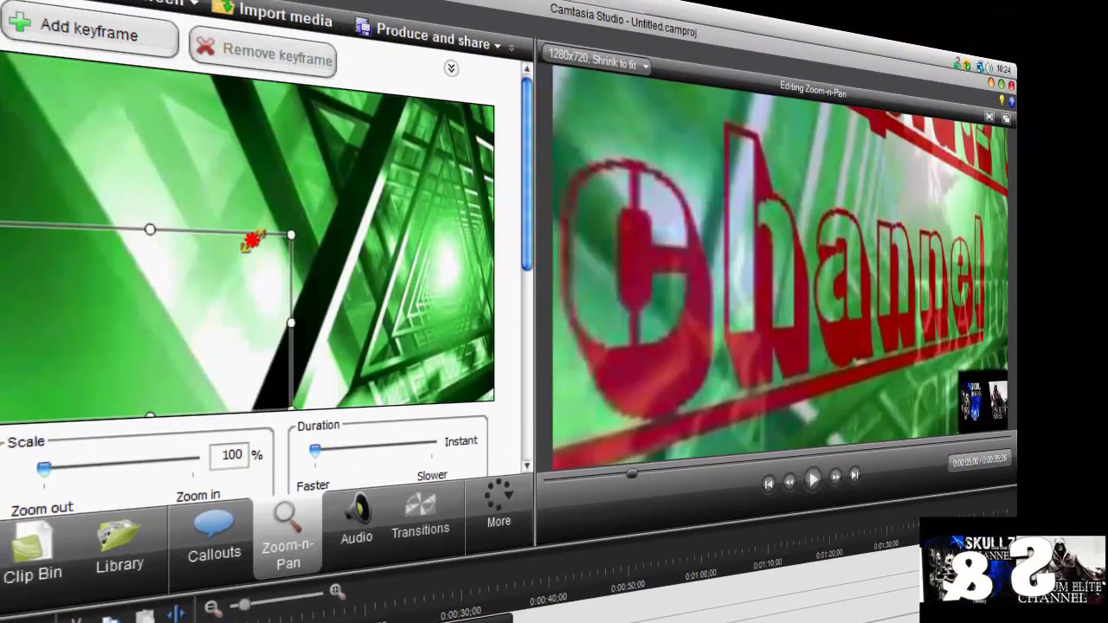
left_click_drag(173, 292, 298, 258)
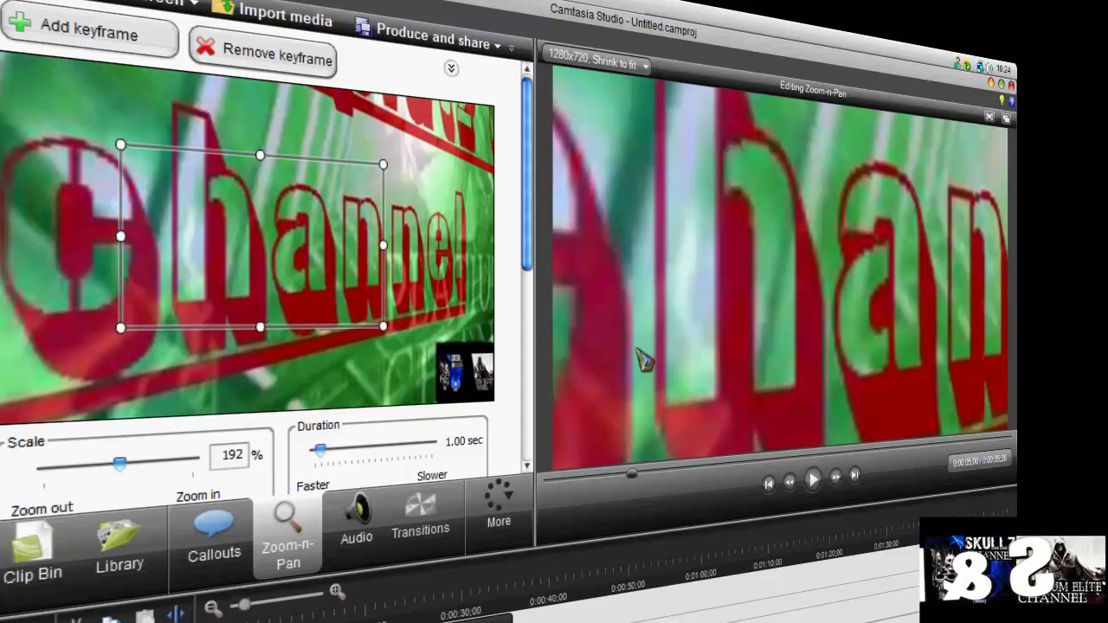
left_click(813, 480)
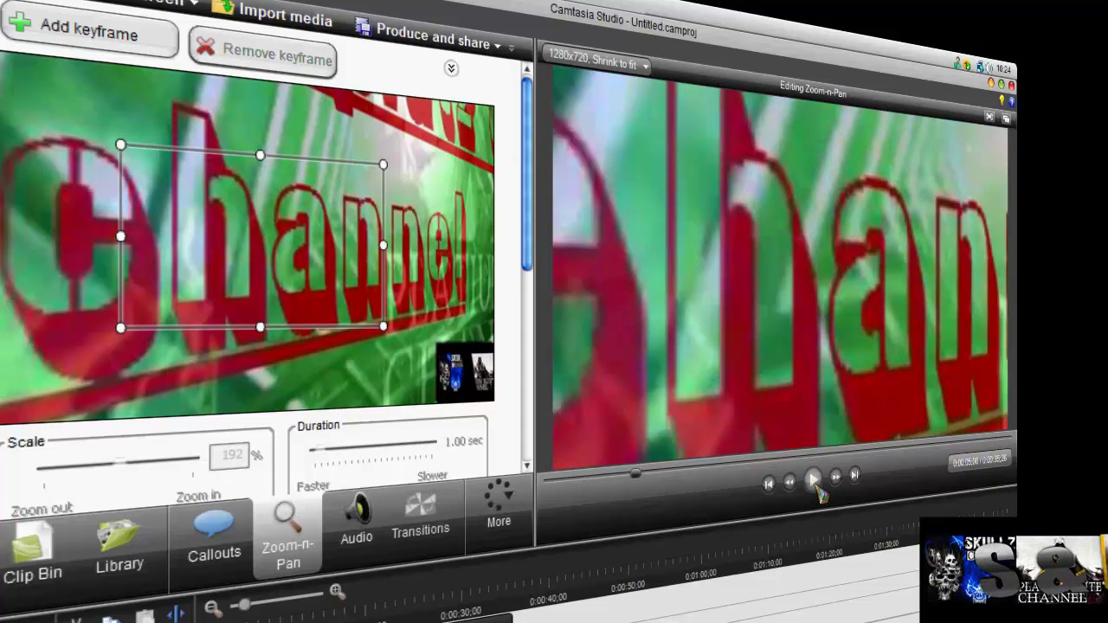
left_click(813, 480)
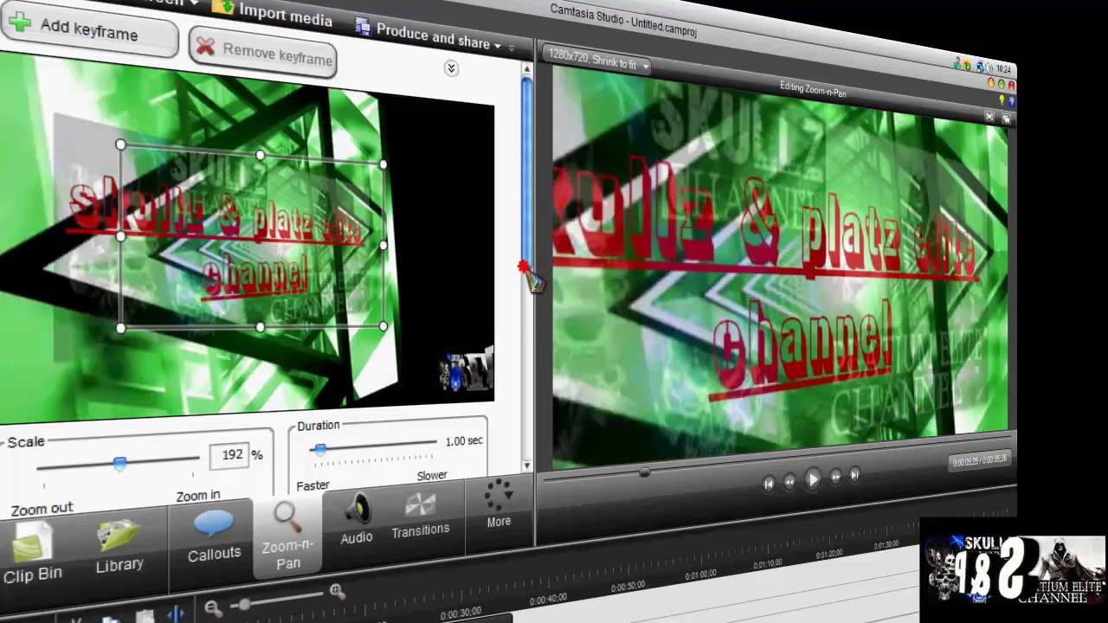
left_click_drag(530, 303, 529, 362)
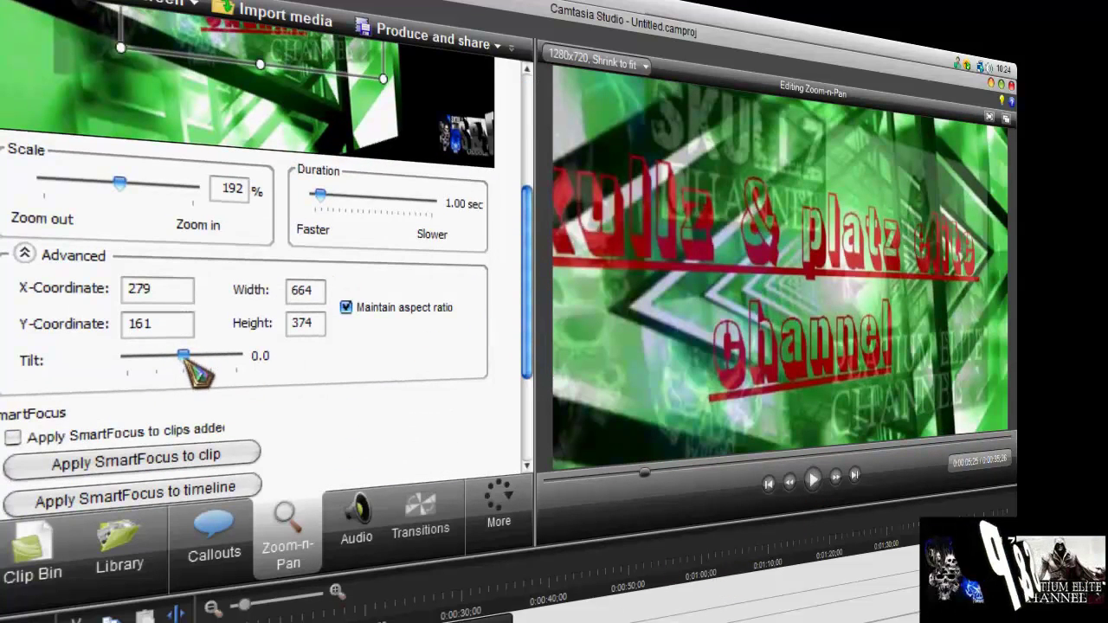
left_click_drag(184, 356, 127, 361)
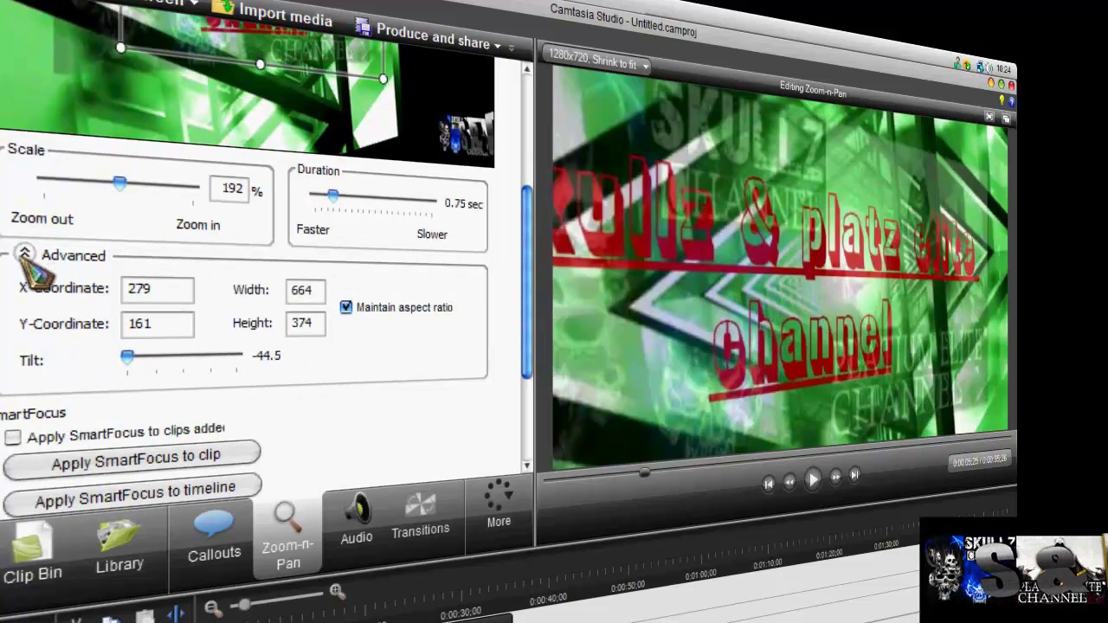
Step: Drag the zoom's Advanced Tilt slider from -44.5 to 45.0
left_click(24, 253)
left_click(24, 253)
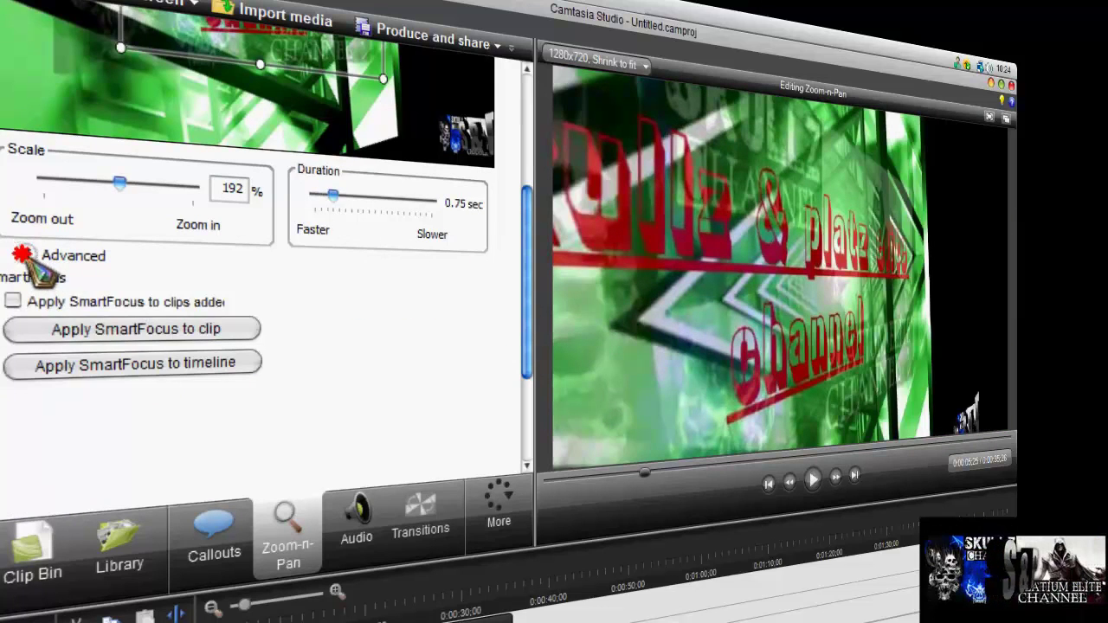
left_click_drag(530, 346, 527, 237)
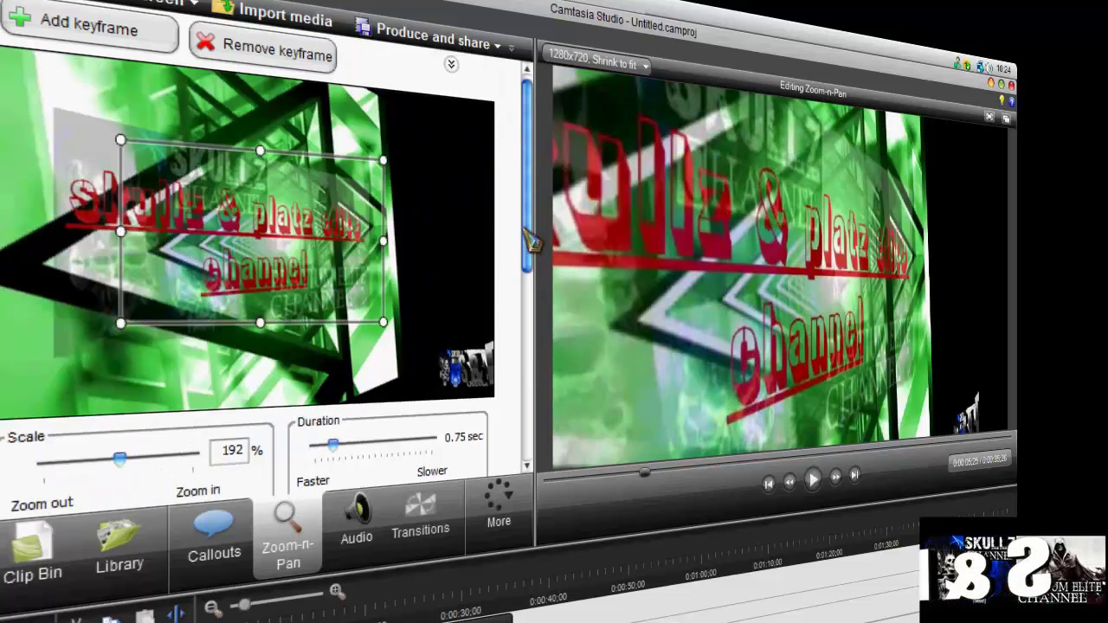
left_click_drag(534, 281, 524, 359)
left_click_drag(167, 462, 212, 464)
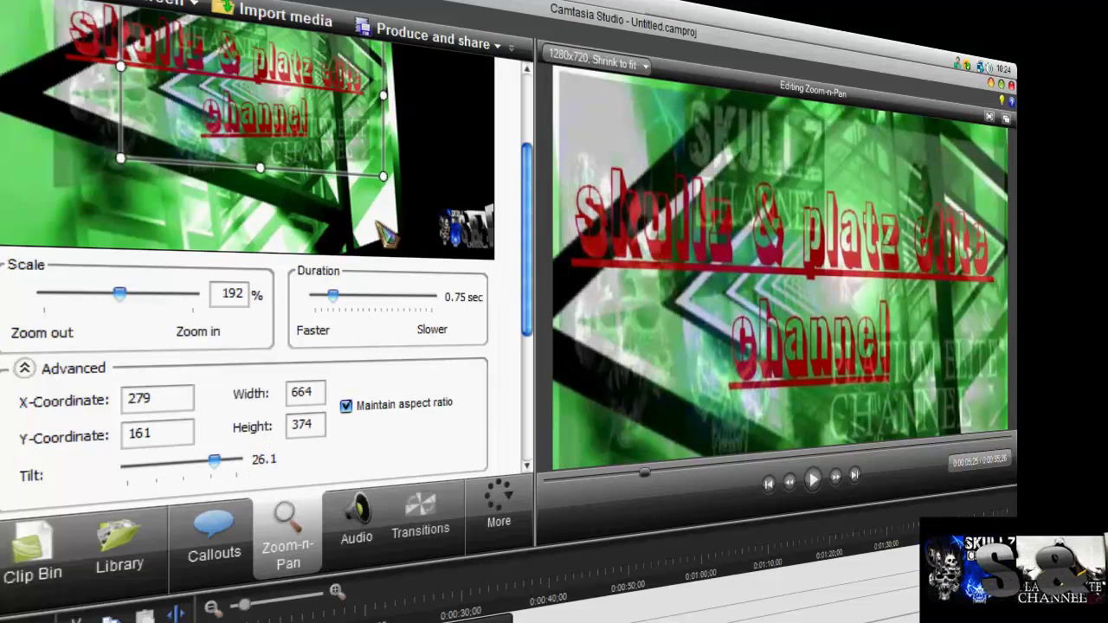
left_click_drag(245, 463, 314, 459)
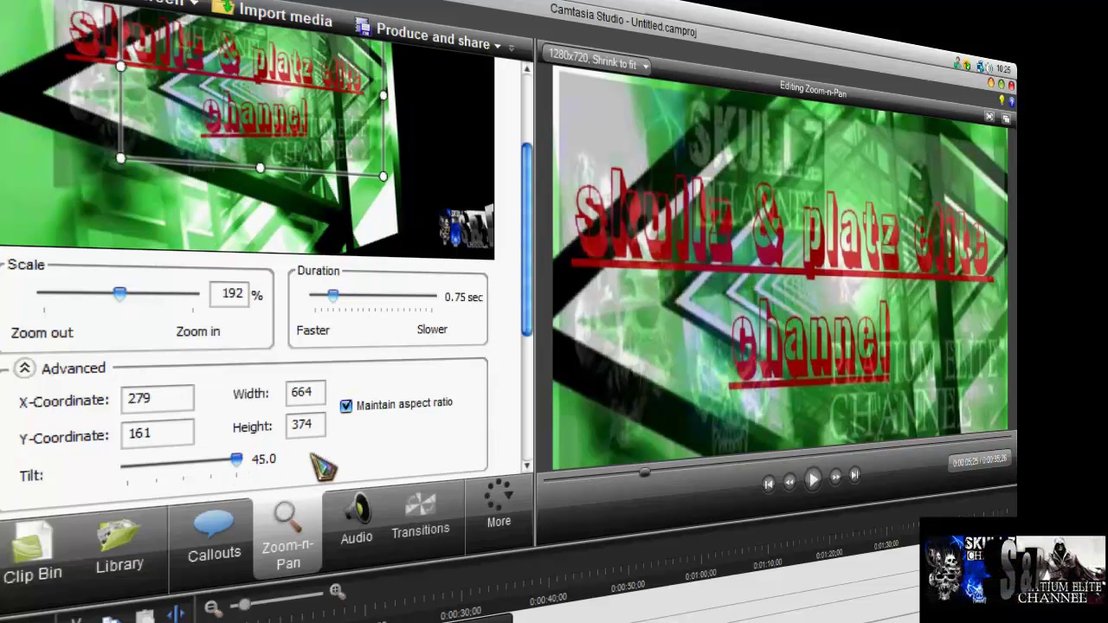
left_click_drag(524, 331, 532, 398)
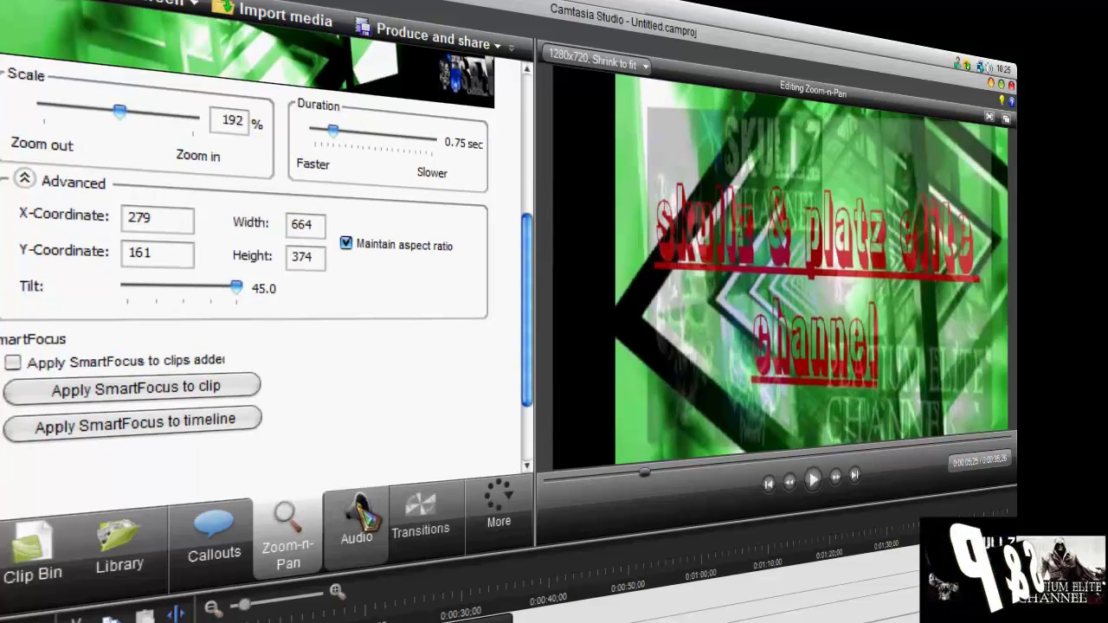
Step: Try a fade-out on the intro audio, then remove all audio points from Audio 1
left_click(356, 519)
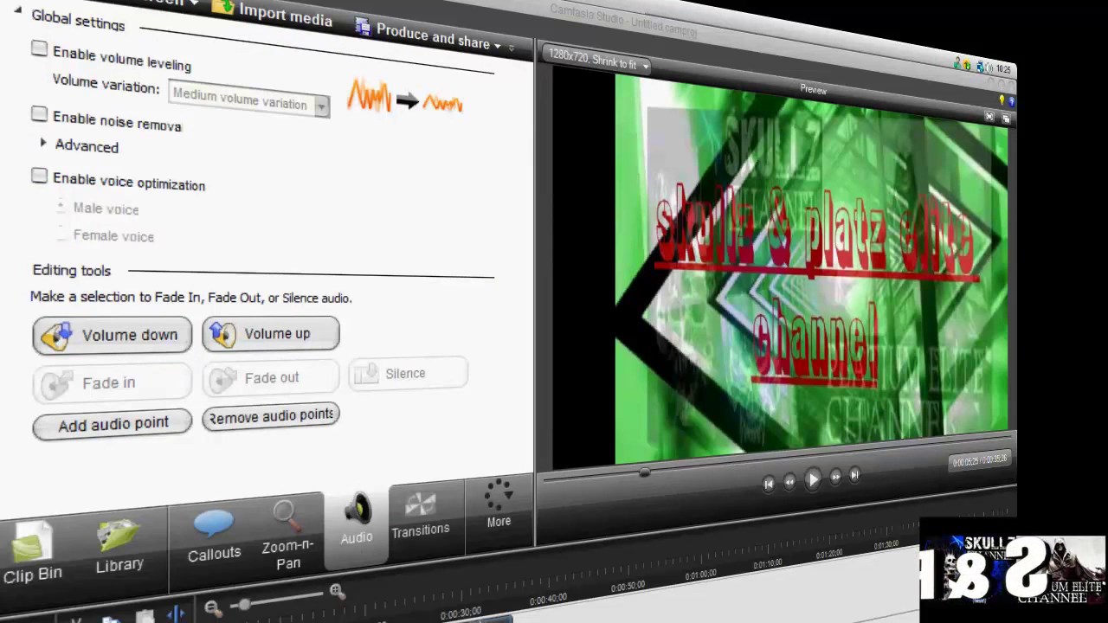
left_click(485, 553)
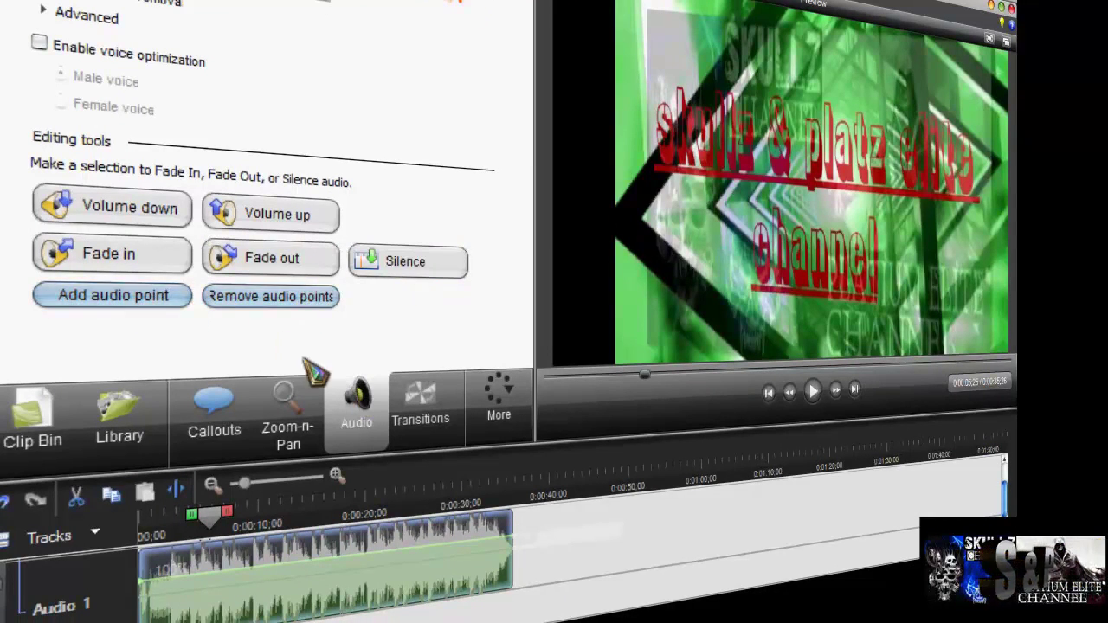
left_click(296, 272)
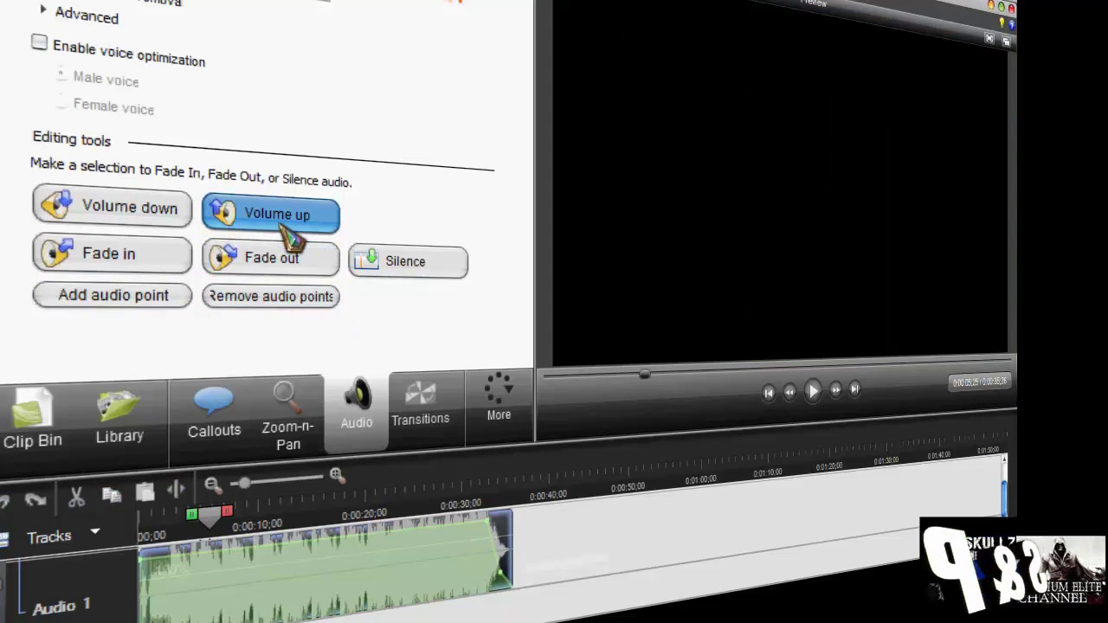
left_click(232, 306)
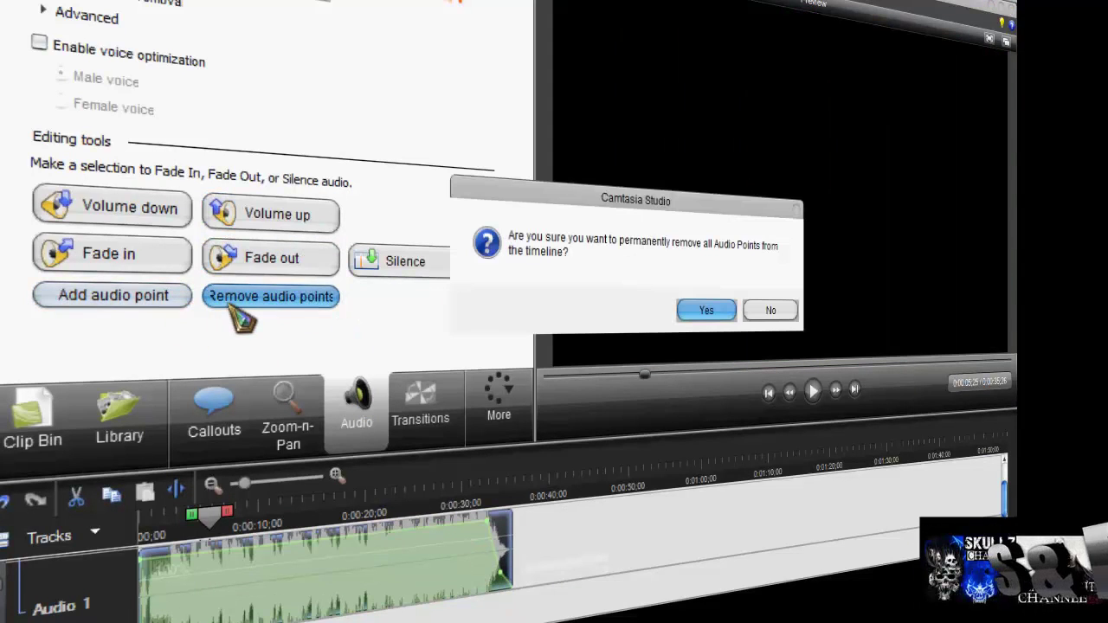
left_click(708, 310)
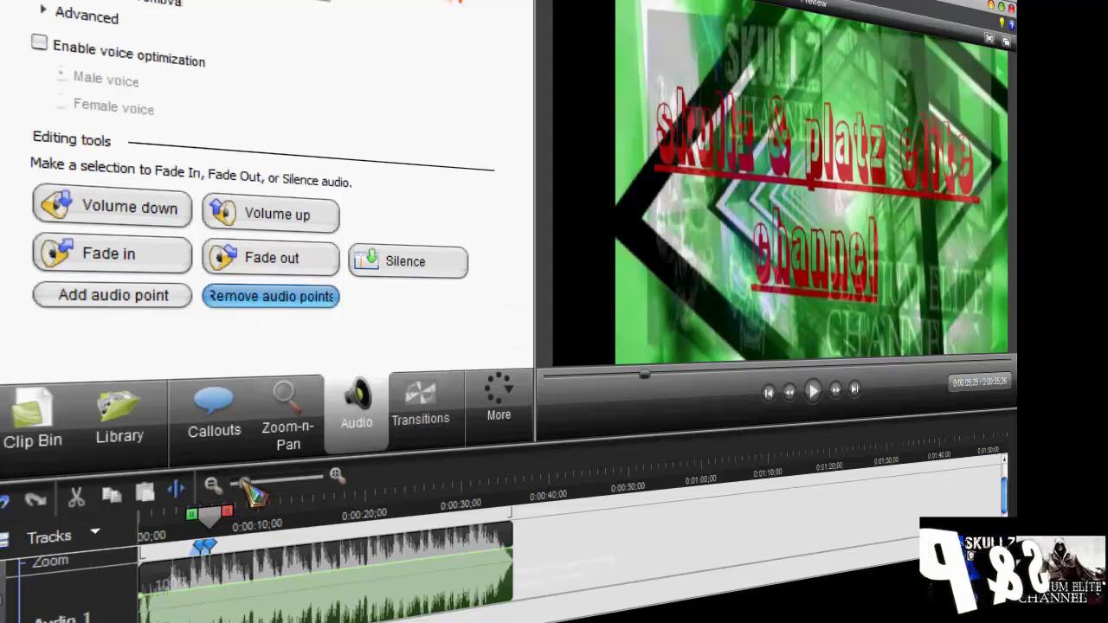
Step: Enlarge the timeline, delete the audio after the playhead, then undo to restore it
left_click_drag(244, 483, 373, 500)
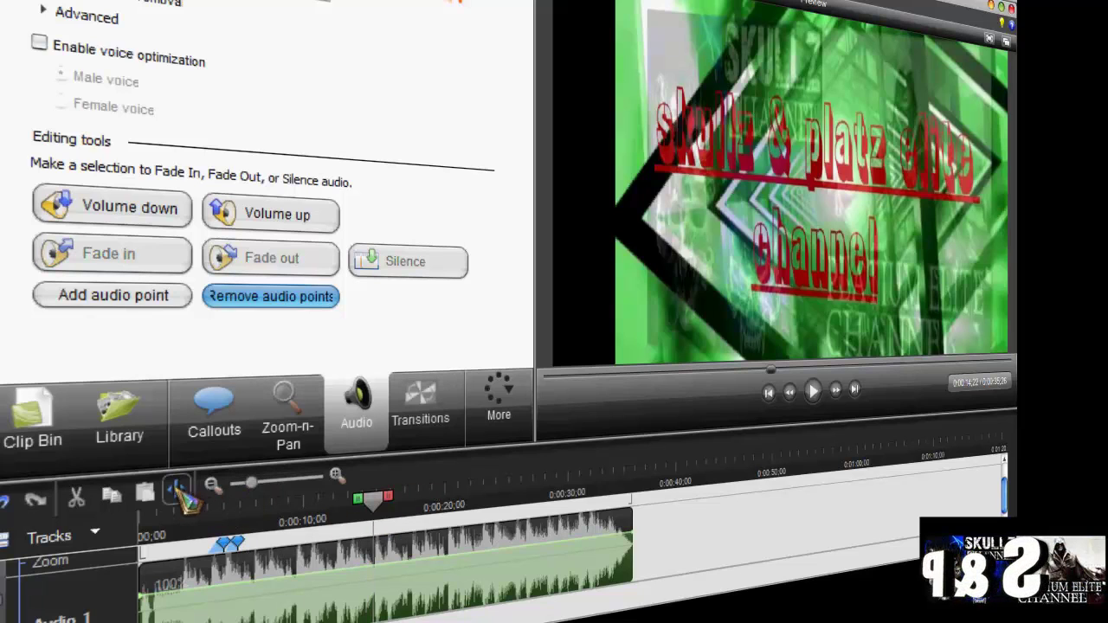
left_click(383, 549)
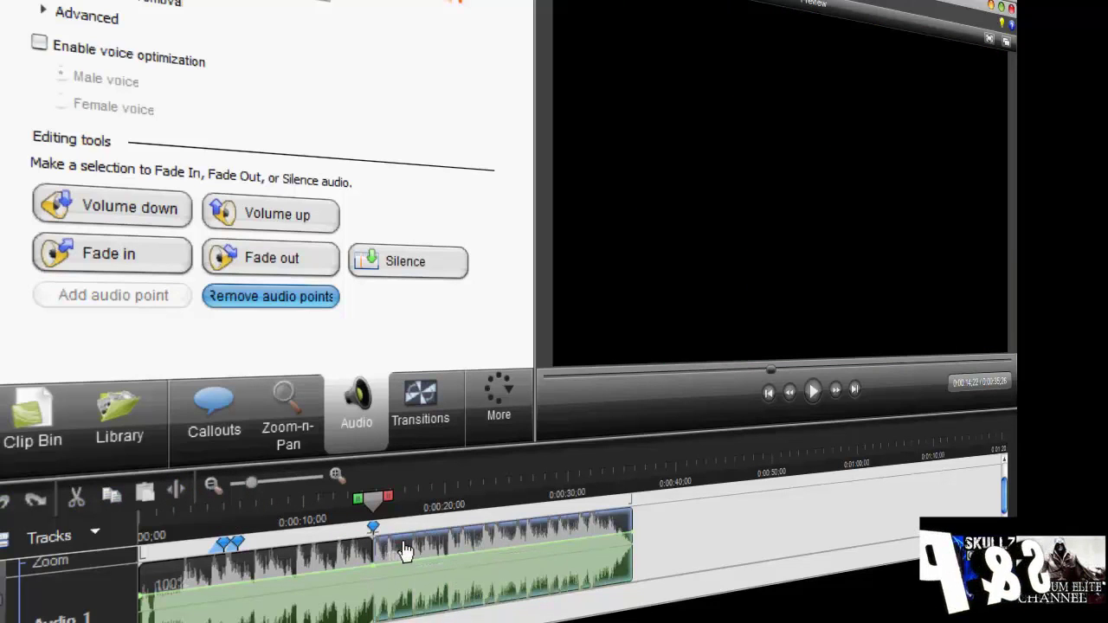
key("Delete")
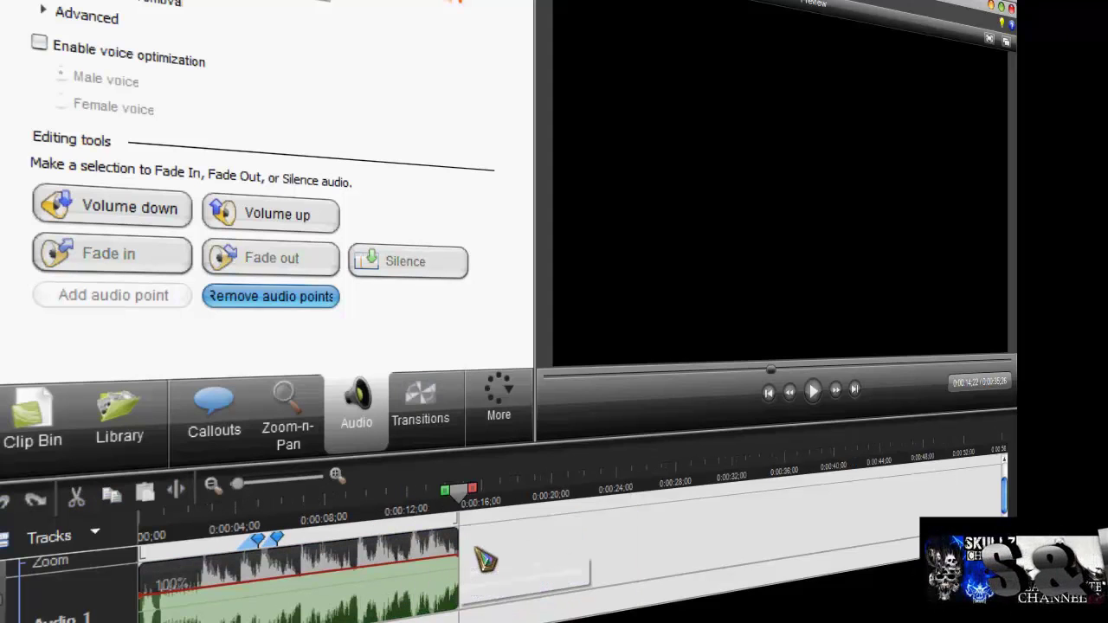
left_click(7, 500)
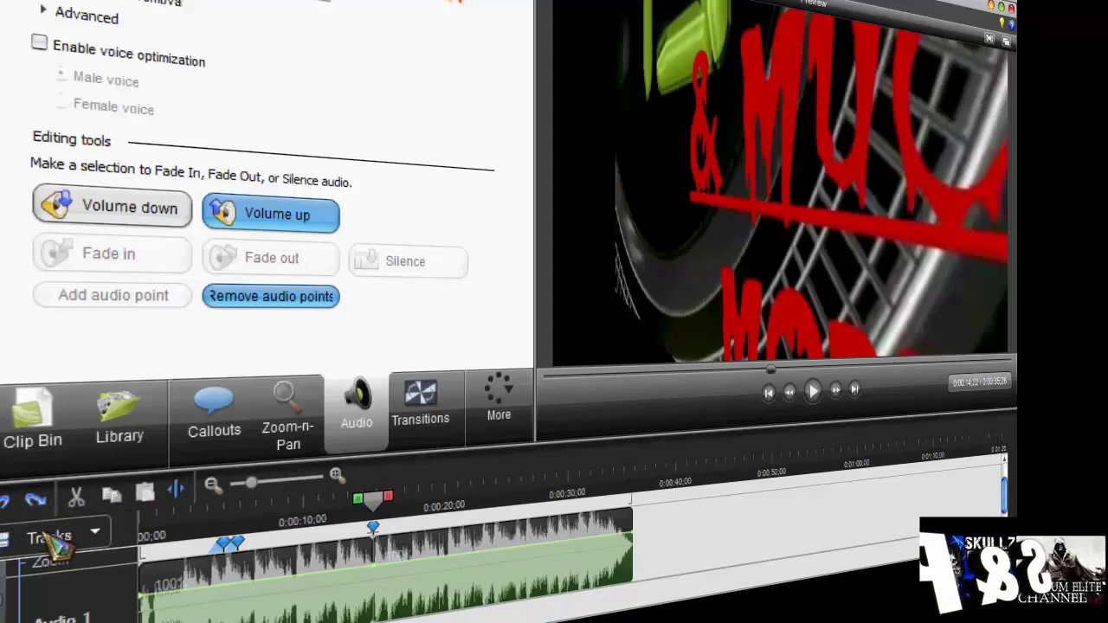
Step: Set the cursor highlight effect to Magnify after trying Highlight and Spotlight
left_click(498, 398)
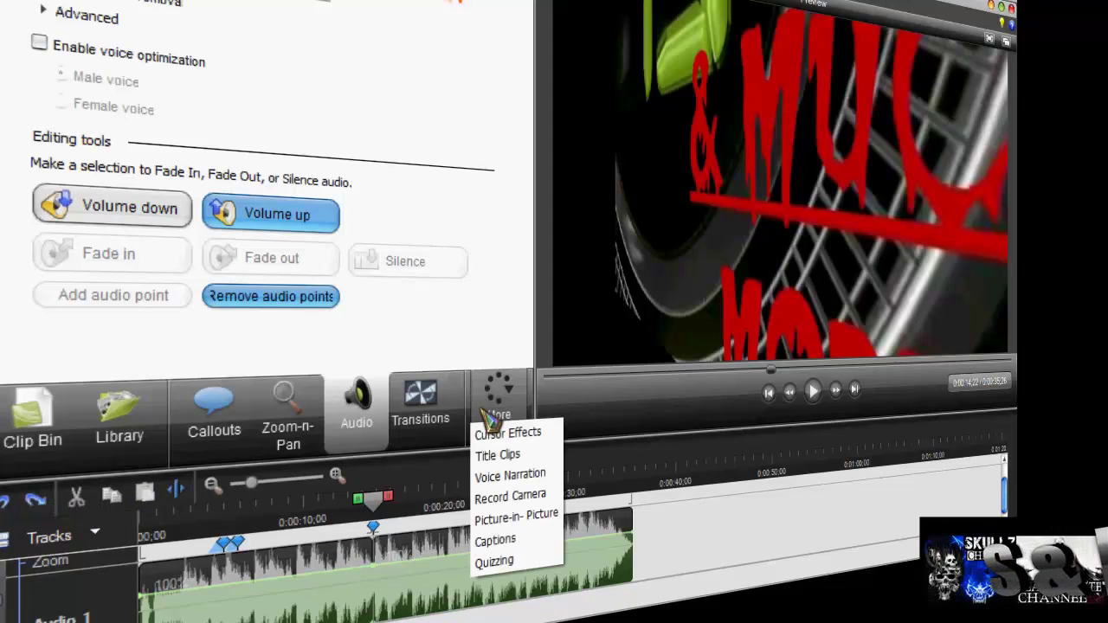
left_click(507, 433)
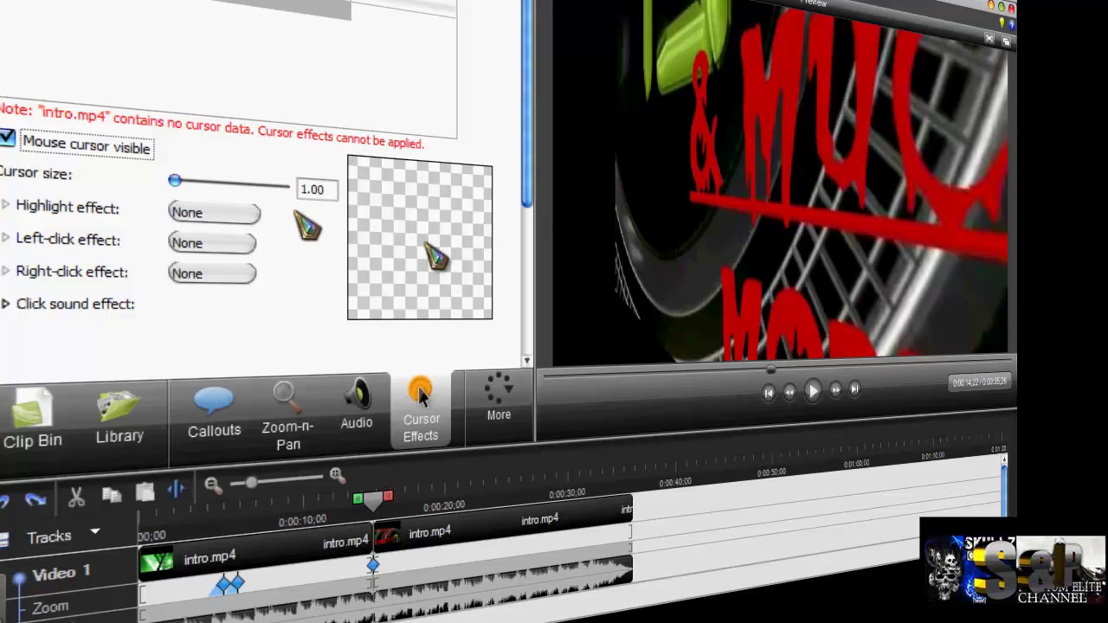
left_click(247, 217)
left_click(246, 230)
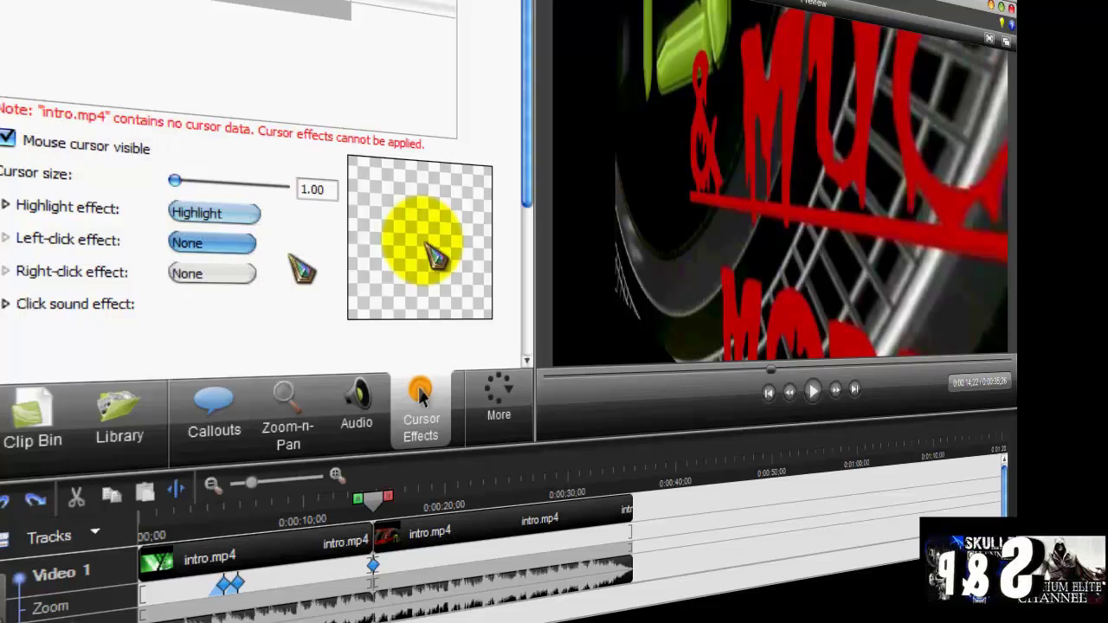
left_click(247, 215)
left_click(247, 262)
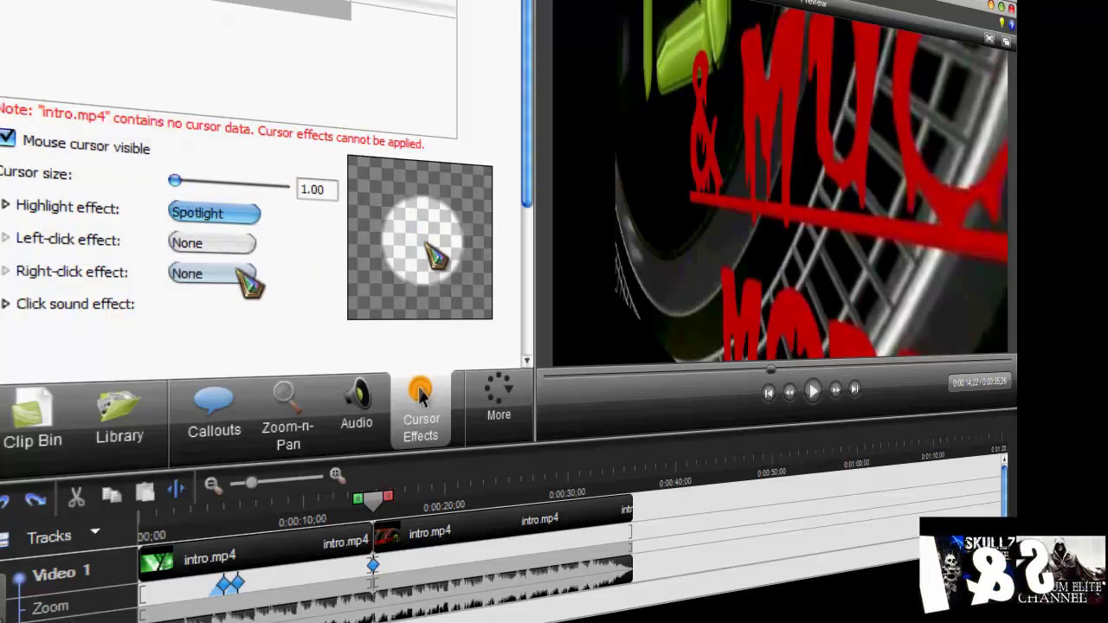
left_click(244, 216)
left_click(238, 282)
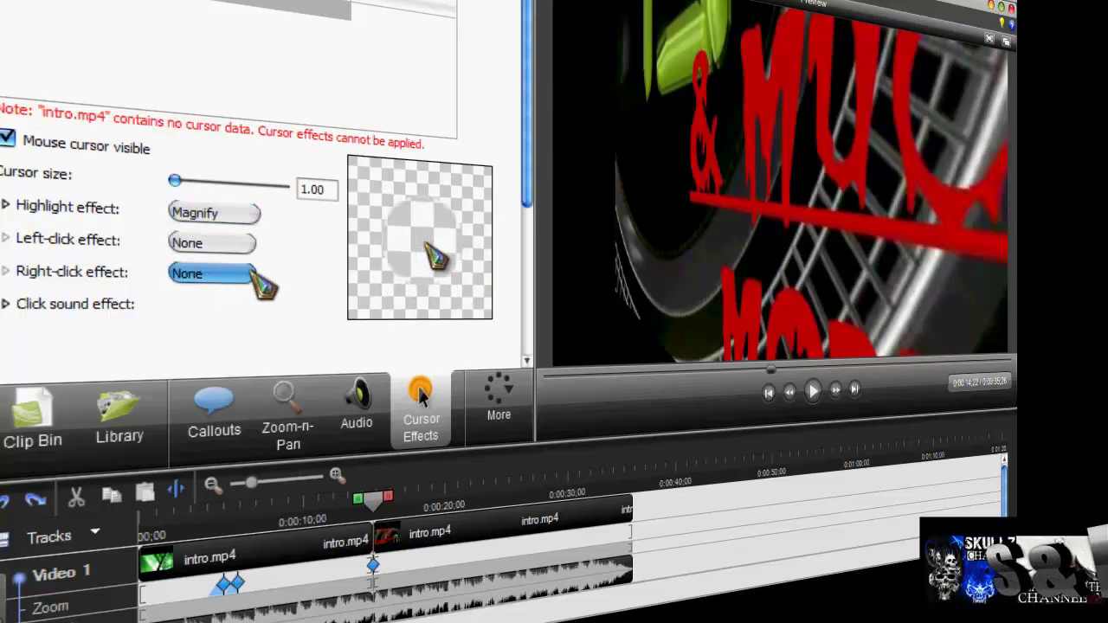
Step: Set the left-click effect to Ripple after trying Rings and Warp
left_click(246, 245)
left_click(247, 278)
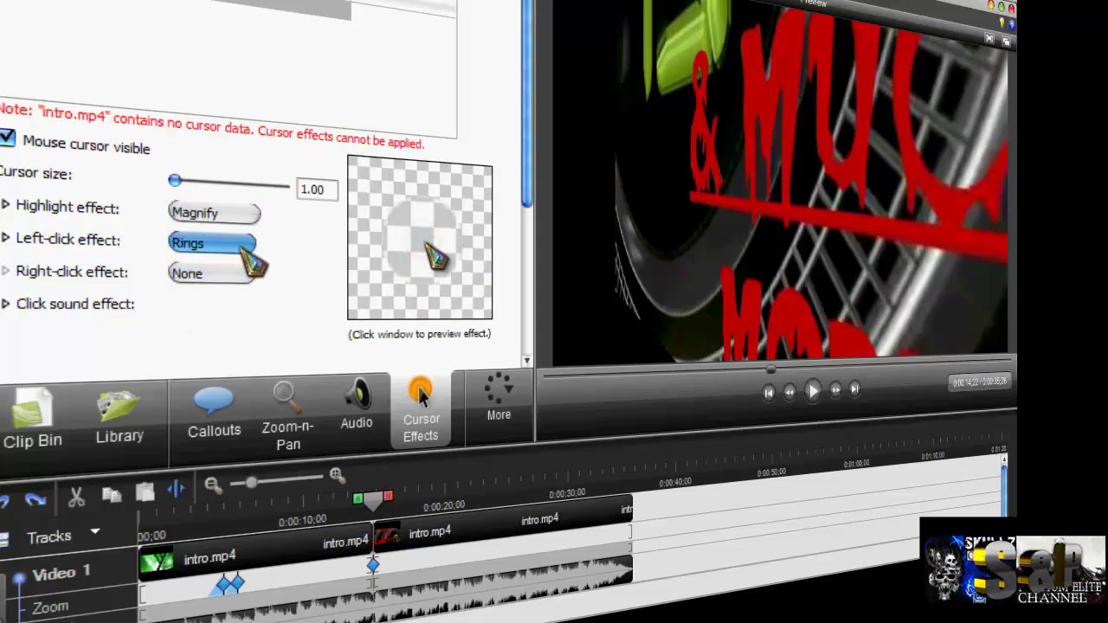
left_click(247, 244)
left_click(238, 296)
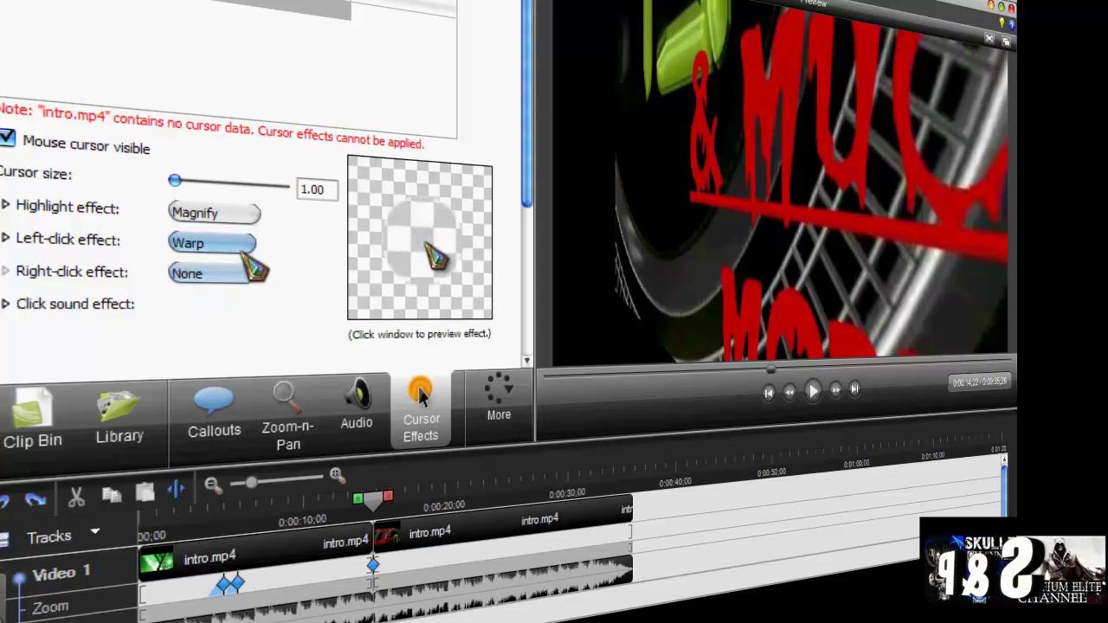
left_click(247, 244)
left_click(232, 312)
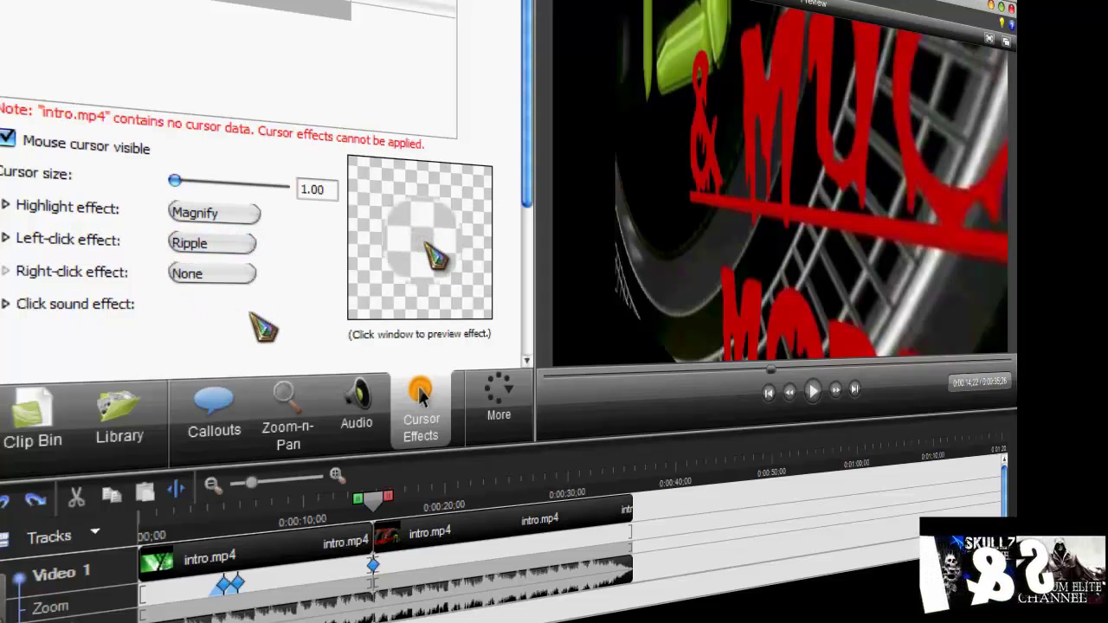
mouse_move(519, 190)
left_mouse_down()
mouse_move(530, 266)
mouse_move(531, 185)
left_mouse_up()
left_click(497, 398)
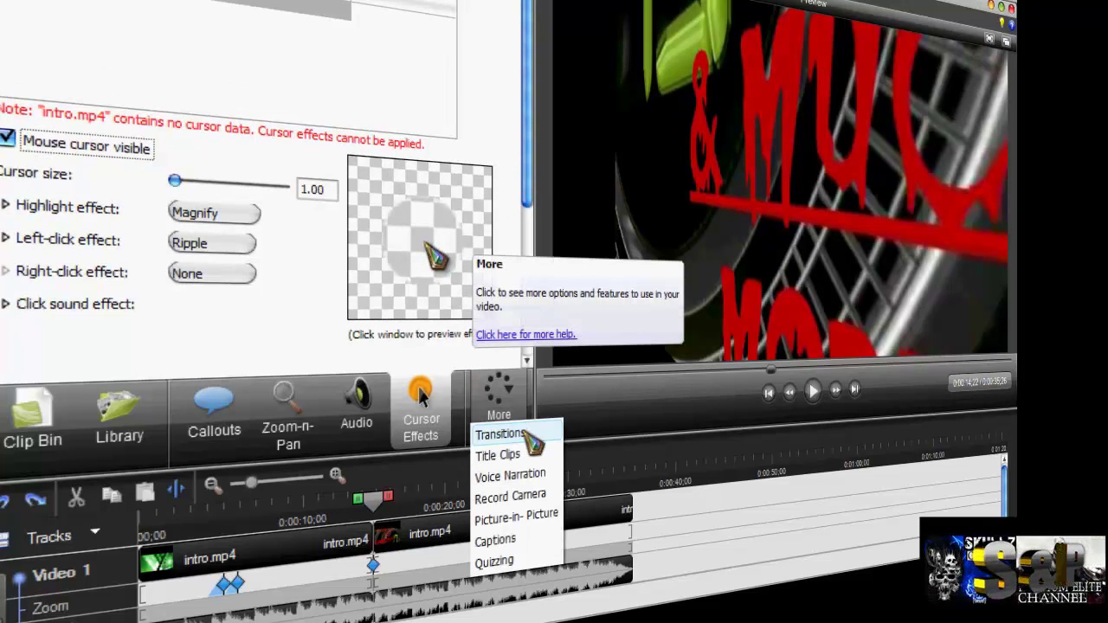
Step: Look over the Title Clips and Voice Narration options
left_click(498, 454)
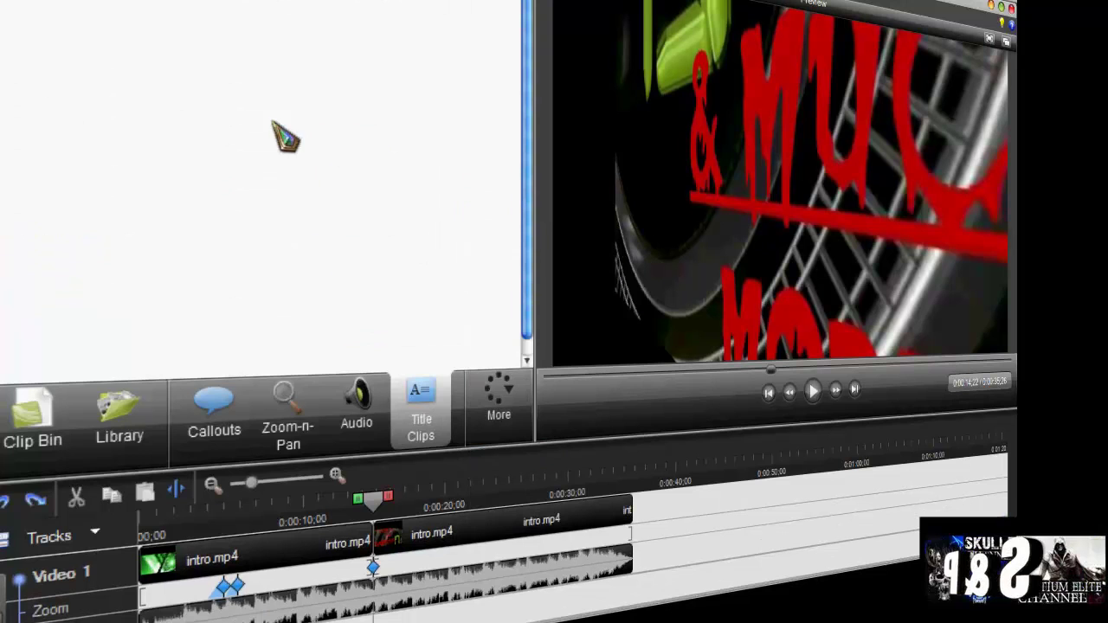
left_click(498, 394)
left_click(520, 472)
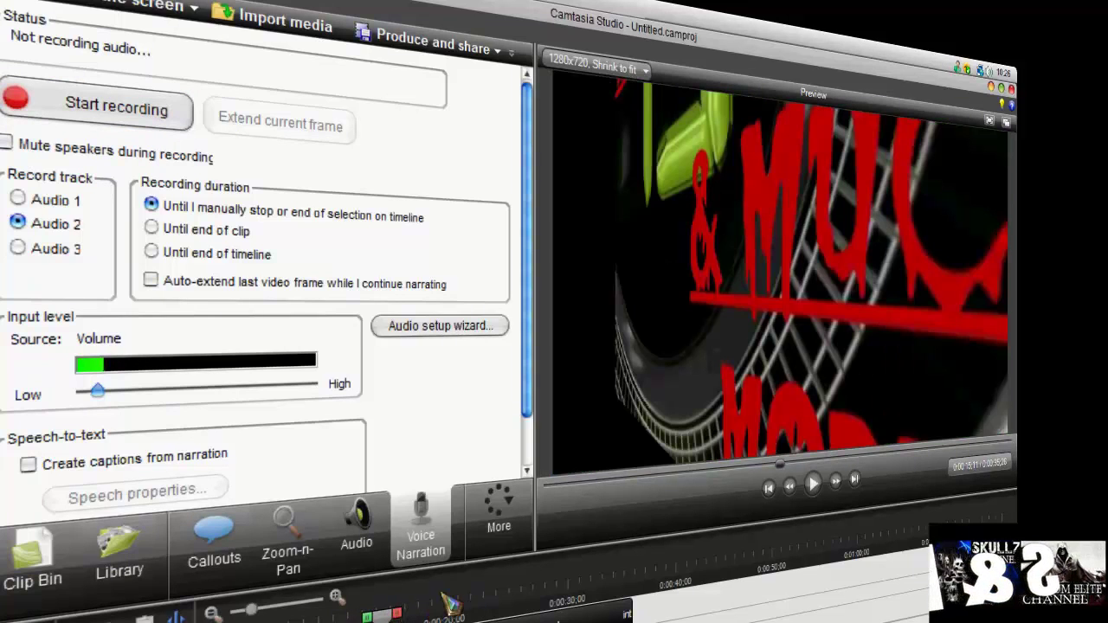
scroll(519, 415, "down", 2)
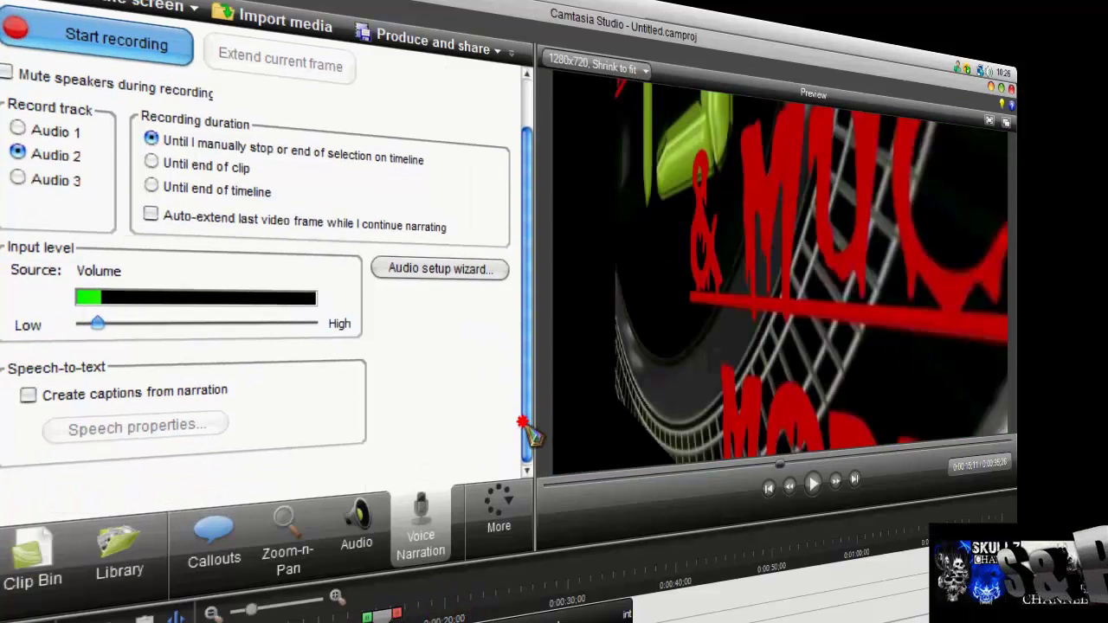
scroll(519, 424, "up", 2)
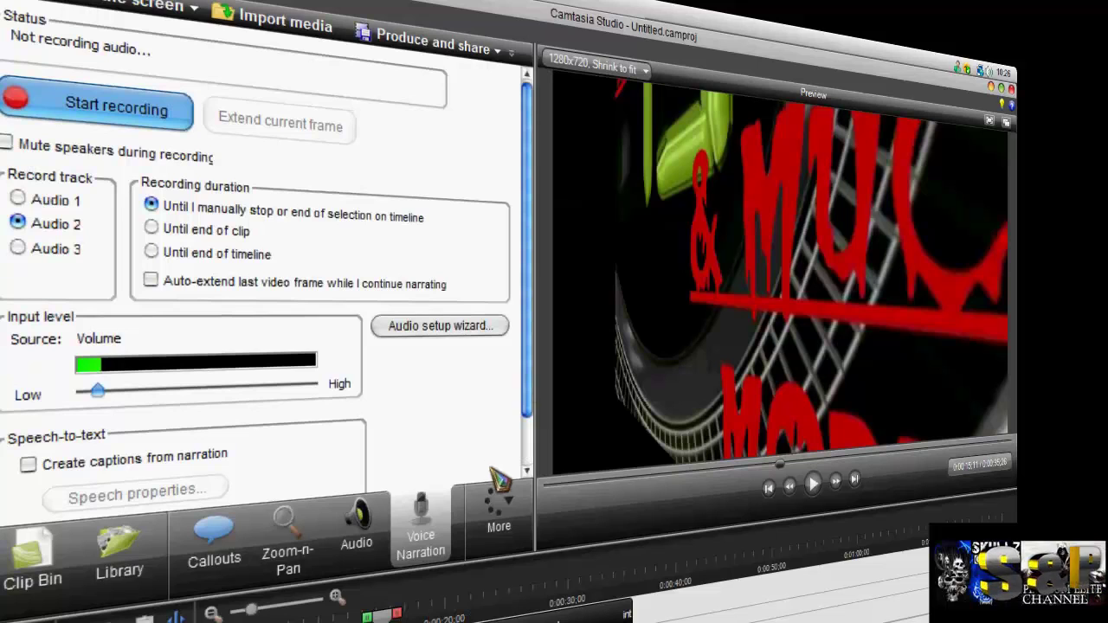
Step: Check the Record Camera options, then bring up the empty Picture-in-Picture panel
left_click(498, 512)
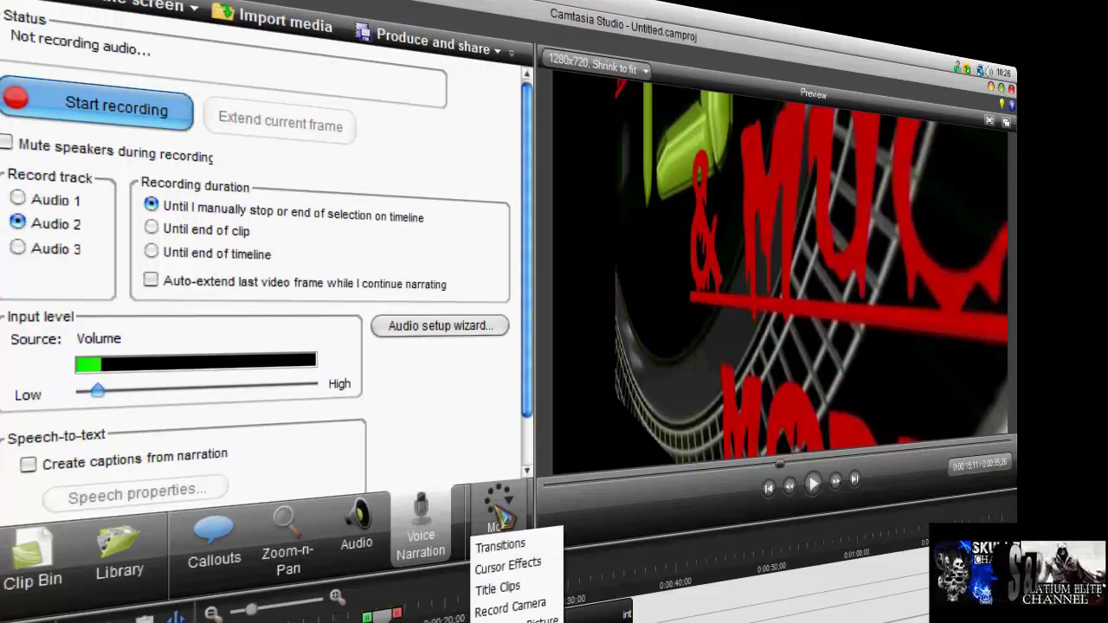
left_click(509, 604)
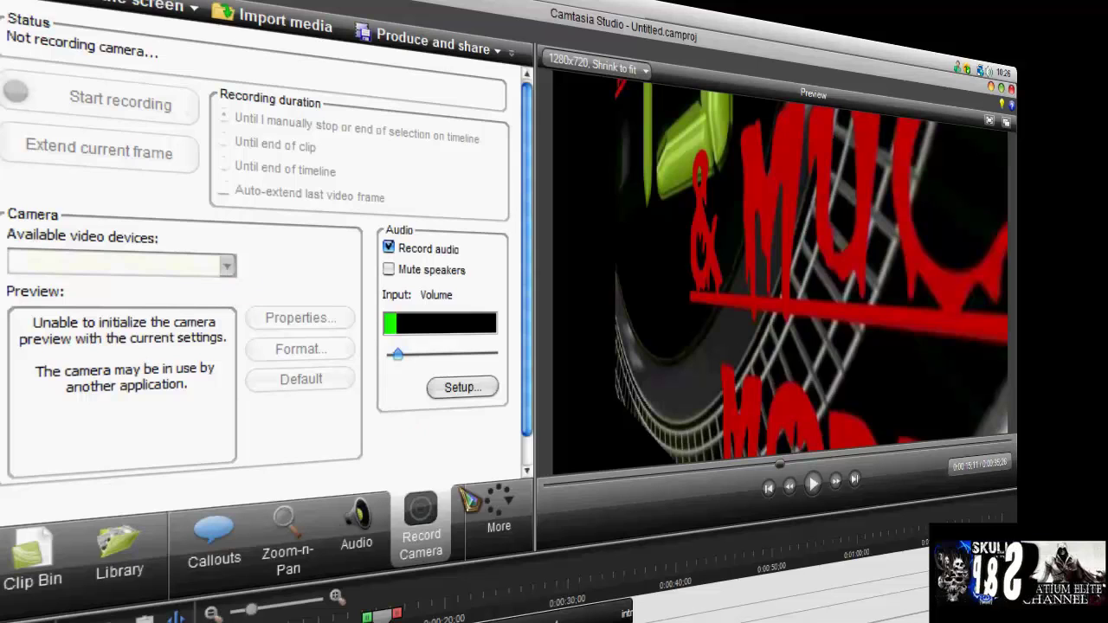
left_click(510, 526)
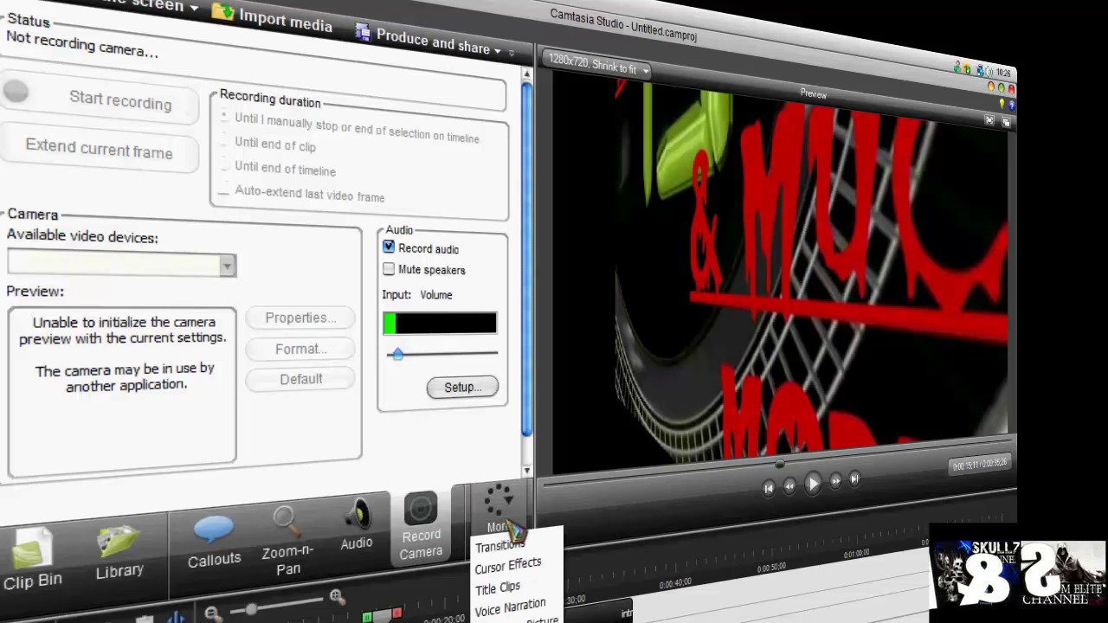
left_click(524, 619)
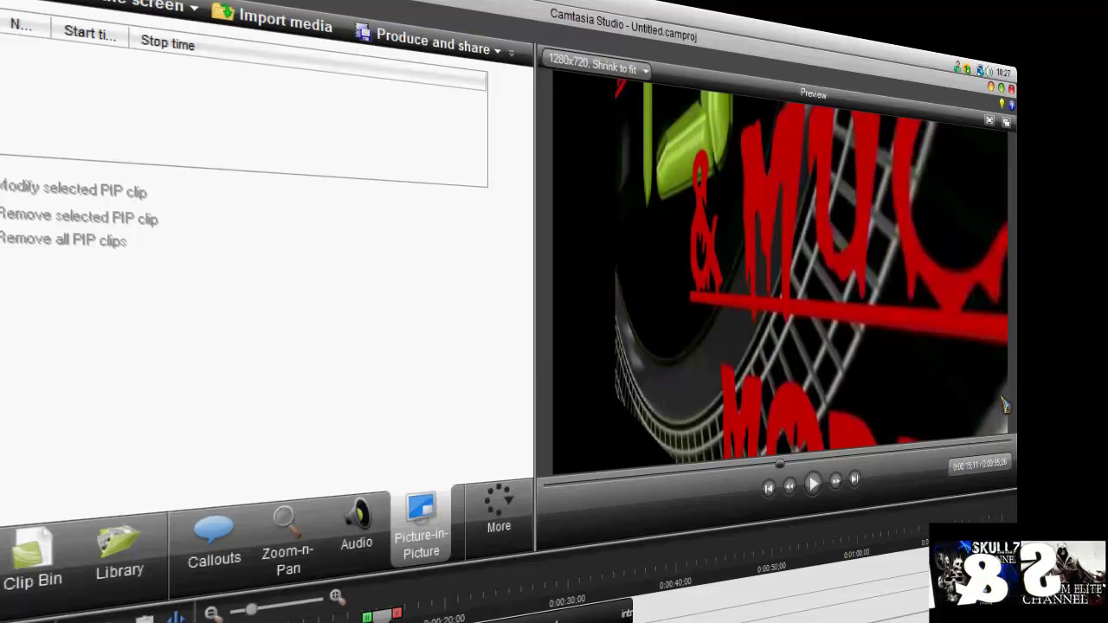
Step: Add the corner clip from the Library to the timeline and pause the preview
left_click(119, 558)
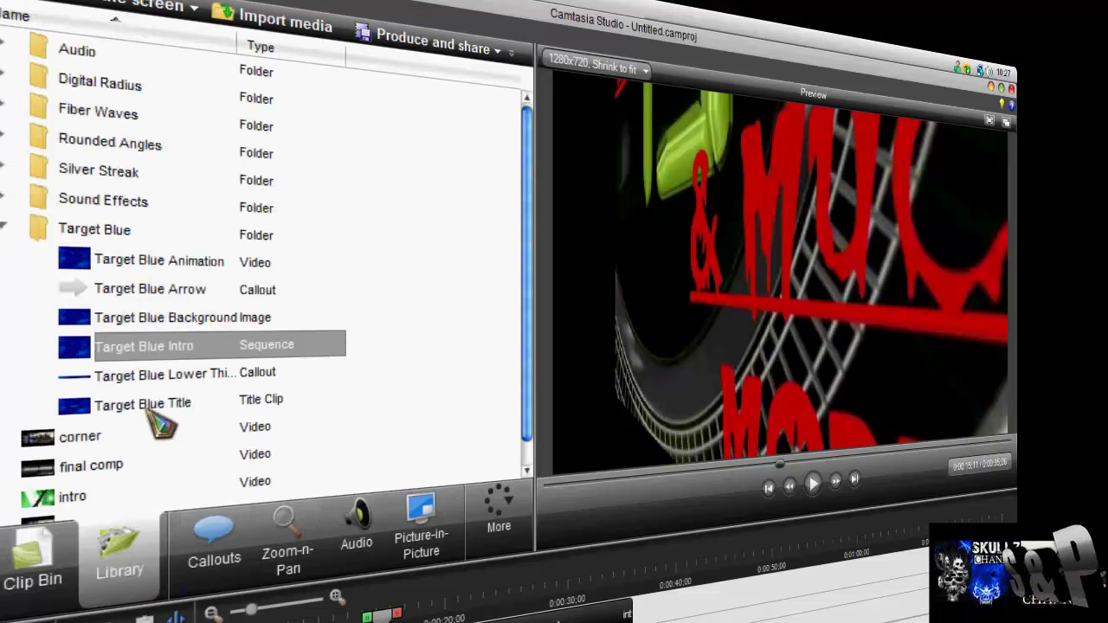
left_click(111, 440)
right_click(102, 446)
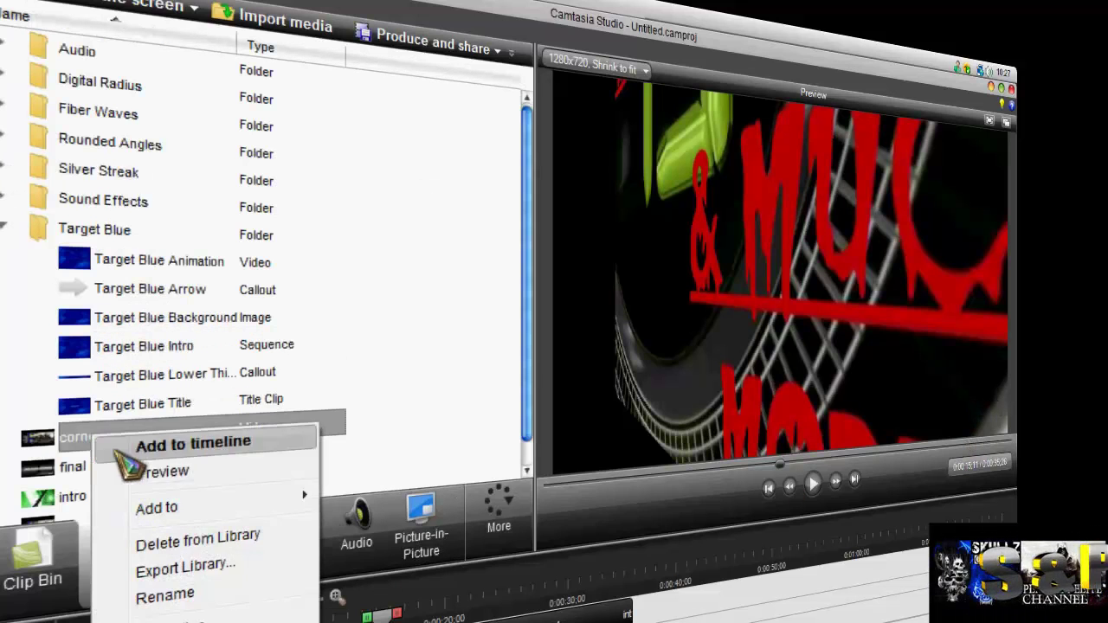
left_click(164, 447)
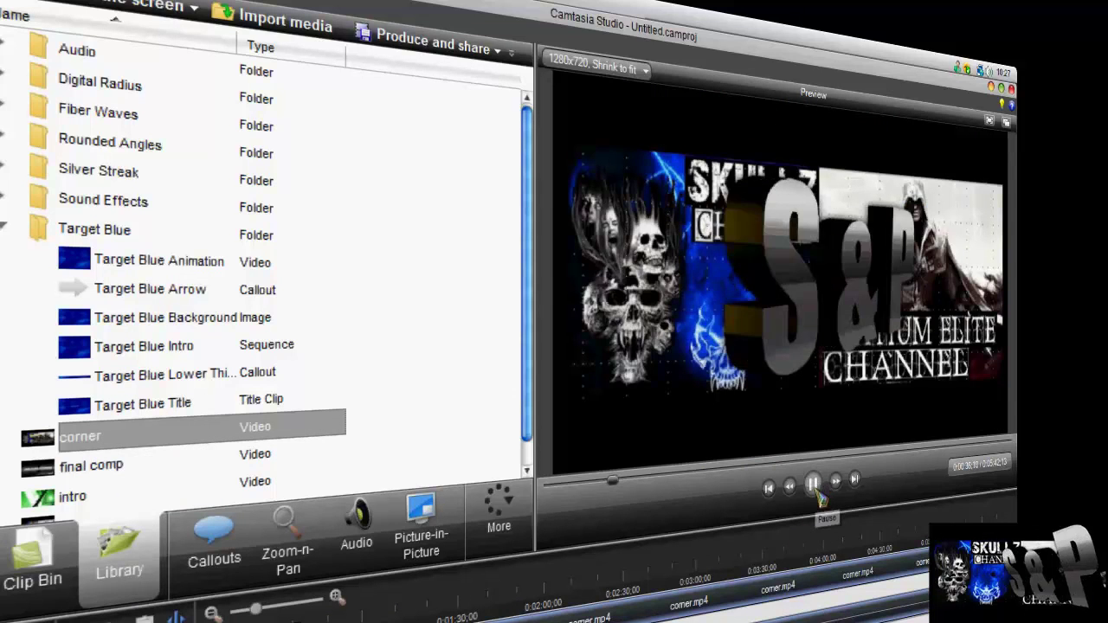
left_click(815, 489)
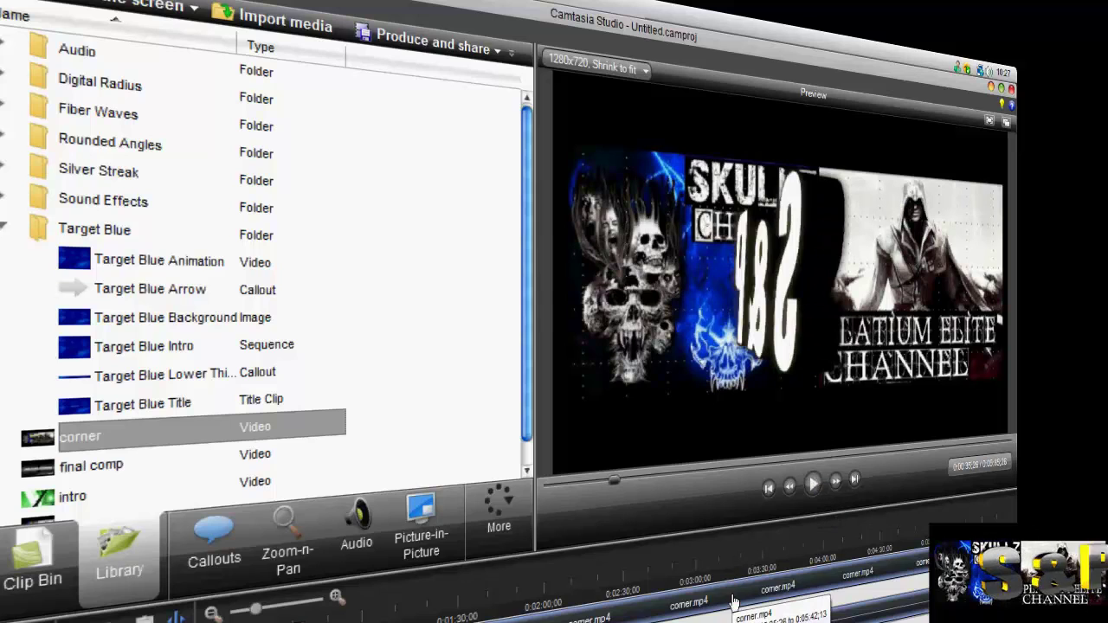
Step: Add the corner clip to the PIP video track from its Library context menu
scroll(732, 600, "up", 2)
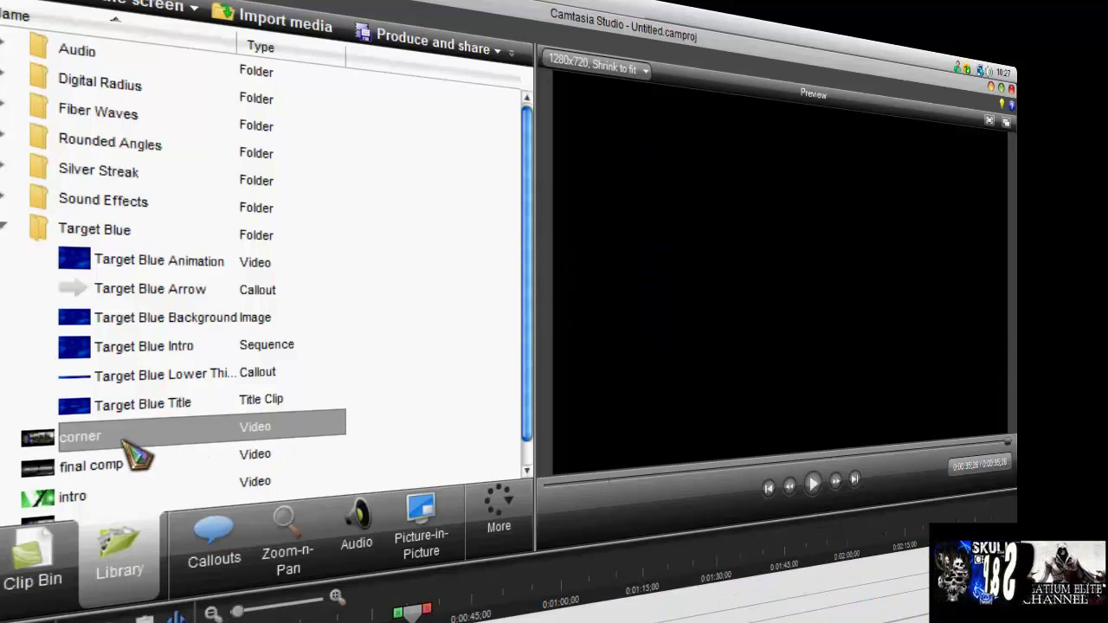
right_click(123, 429)
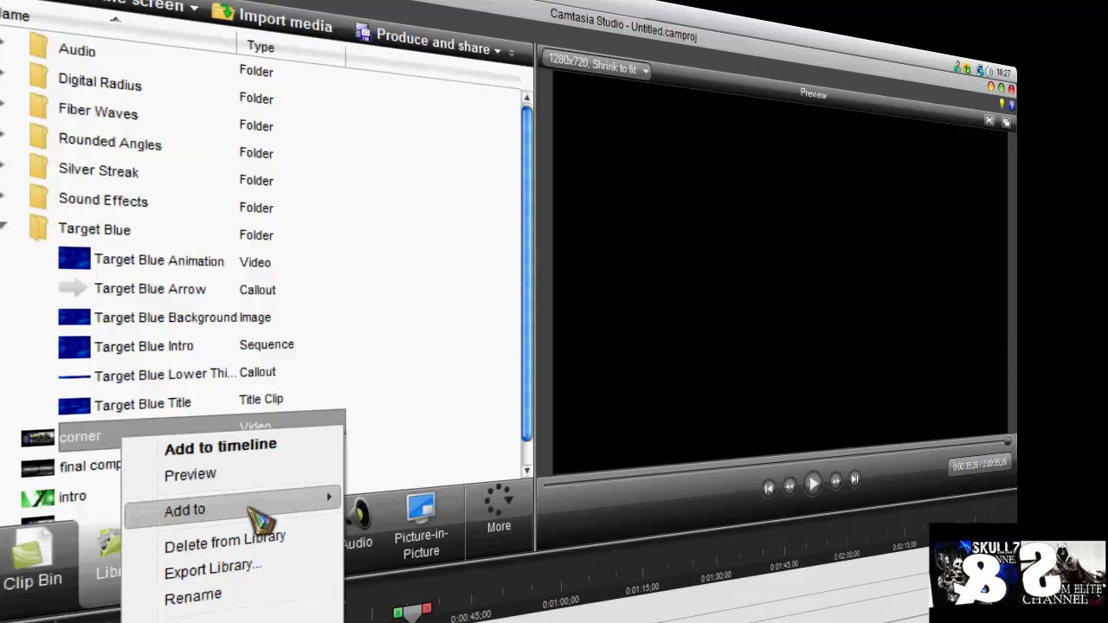
mouse_move(275, 511)
left_click(403, 603)
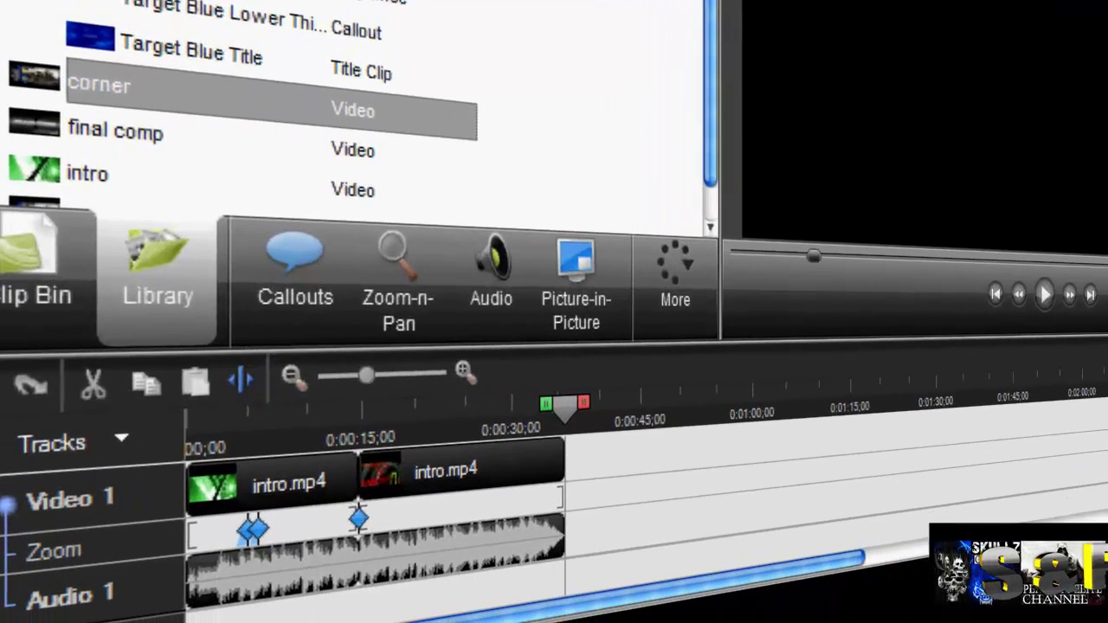
Step: Start corner.mp4 at 0:00 and resize it to 172×97 at X 1108, Y 623, then preview
scroll(1064, 486, "down", 3)
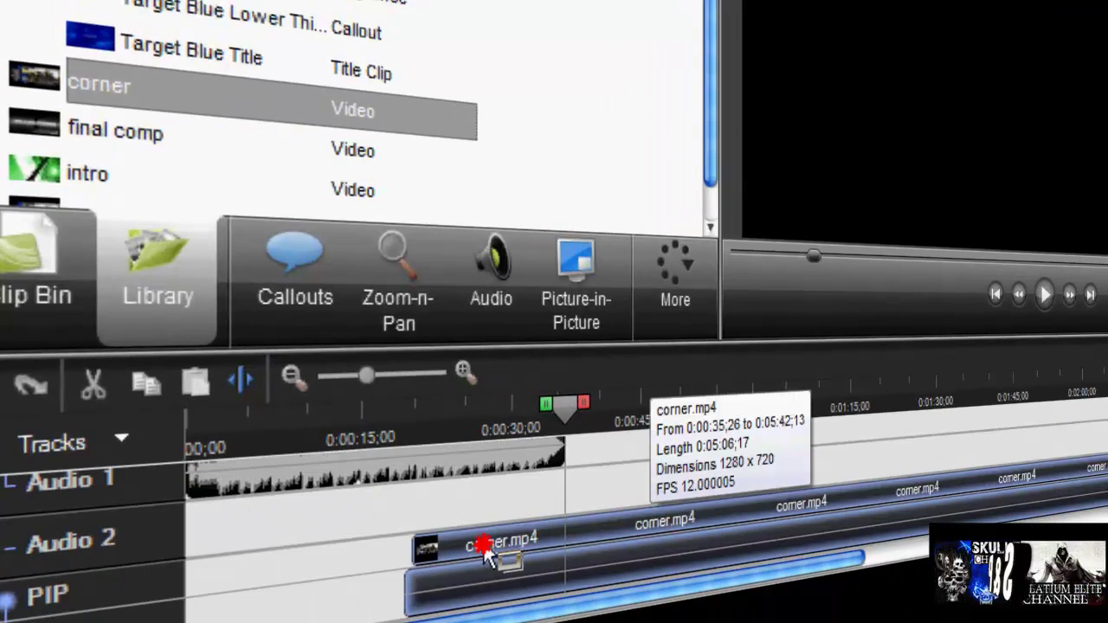
left_click_drag(485, 549, 327, 575)
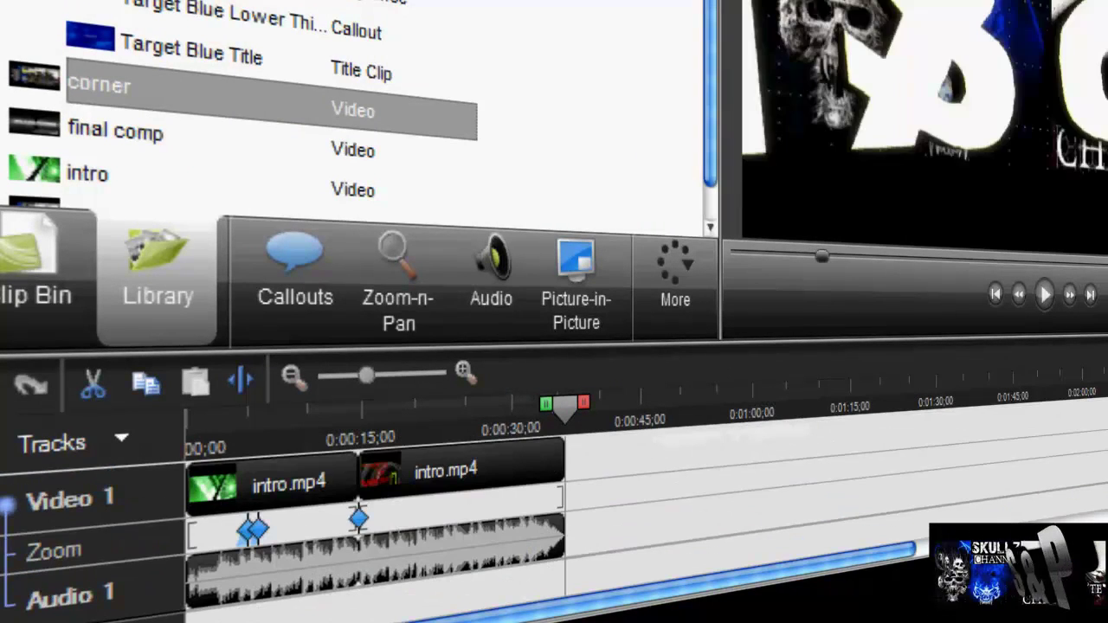
scroll(372, 536, "down", 2)
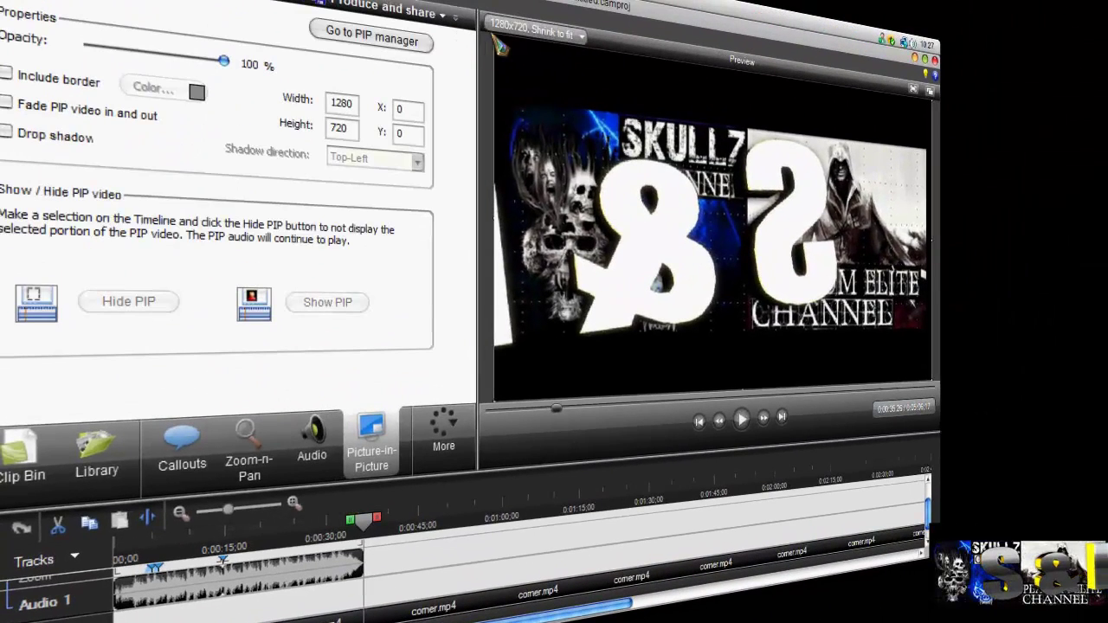
left_click_drag(495, 36, 885, 346)
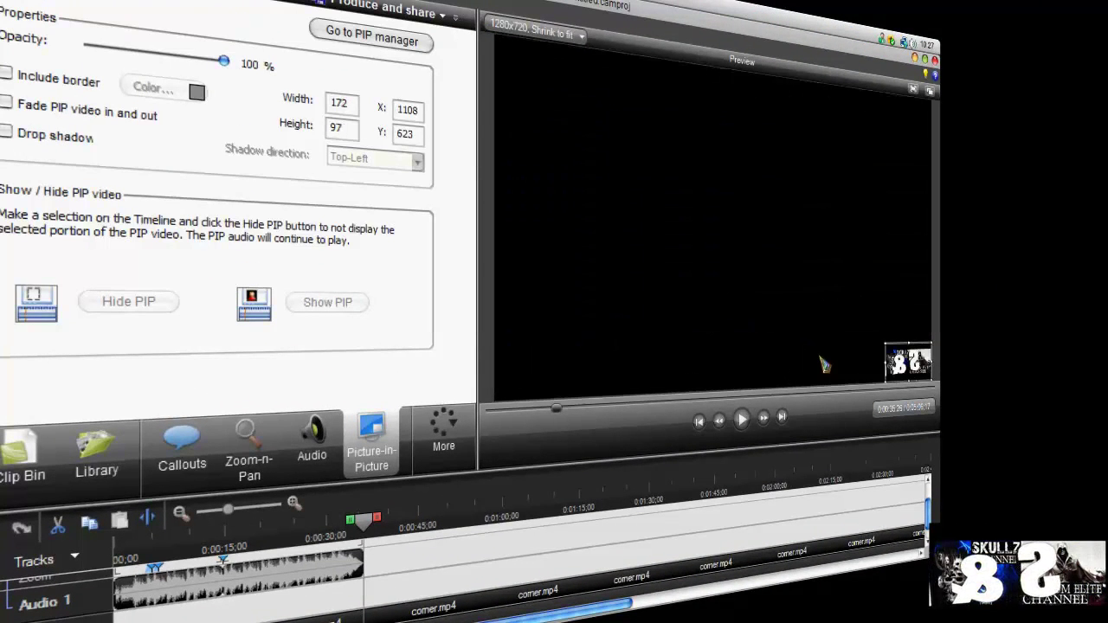
left_click(742, 420)
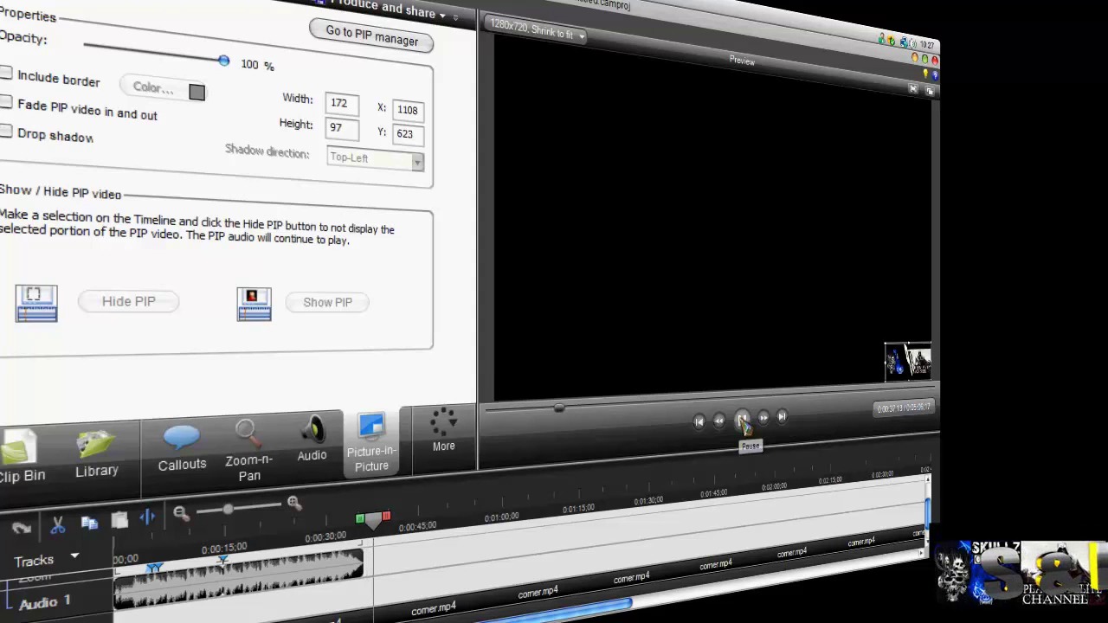
left_click(445, 437)
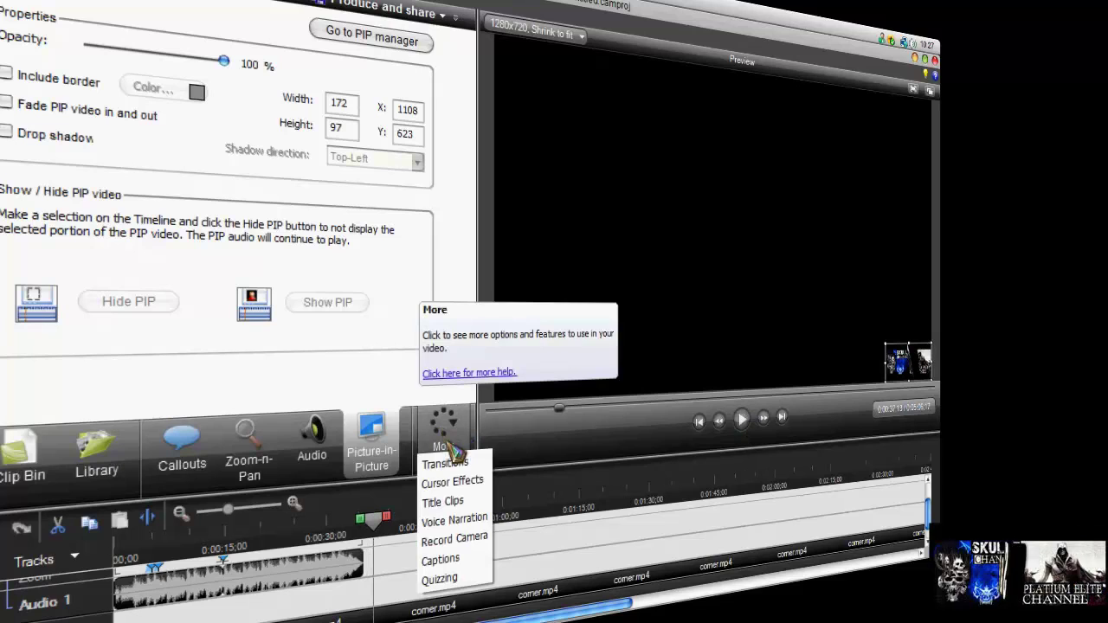
Step: Show the empty Captions panel from the More features list
left_click(459, 560)
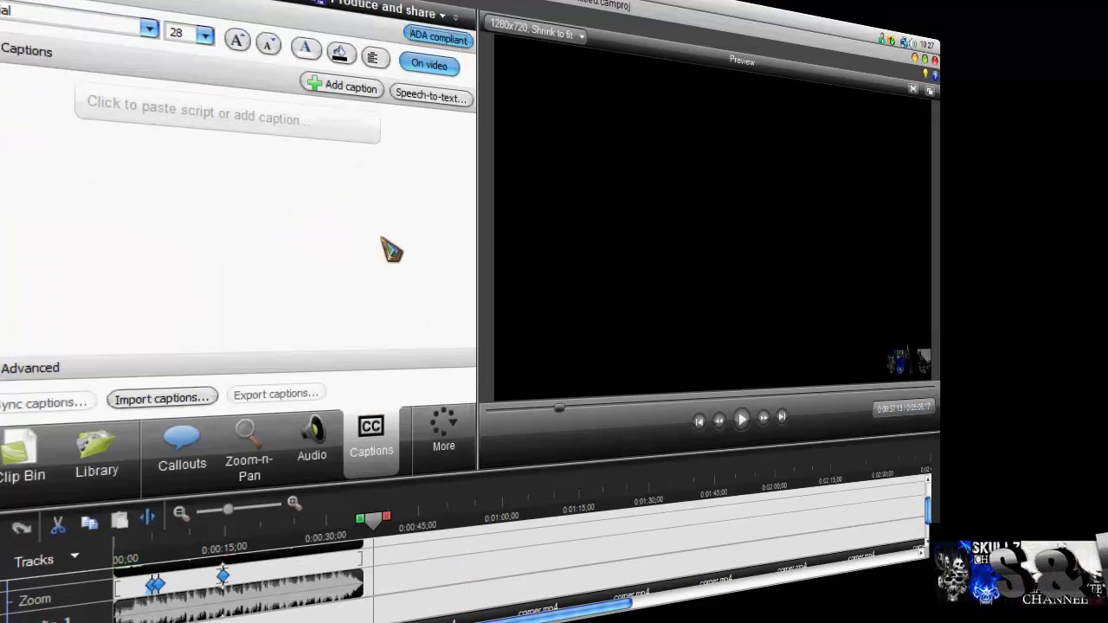
left_click(437, 443)
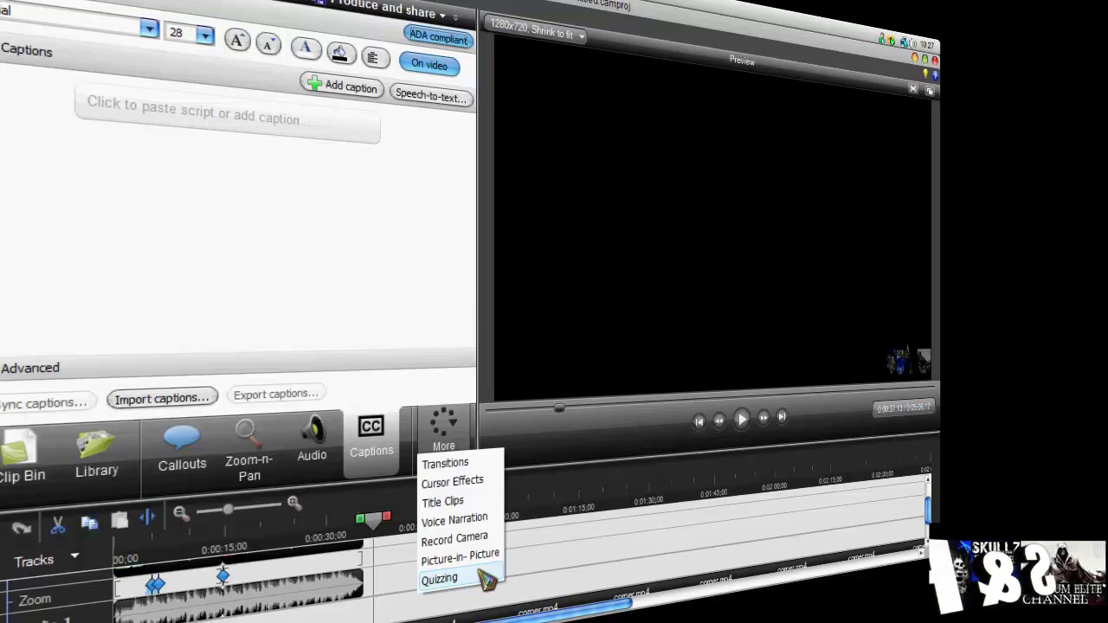
Step: Return to the Library, glance at the Web production preset (1280×720 MP4), and close the list
left_click(381, 368)
left_click(31, 455)
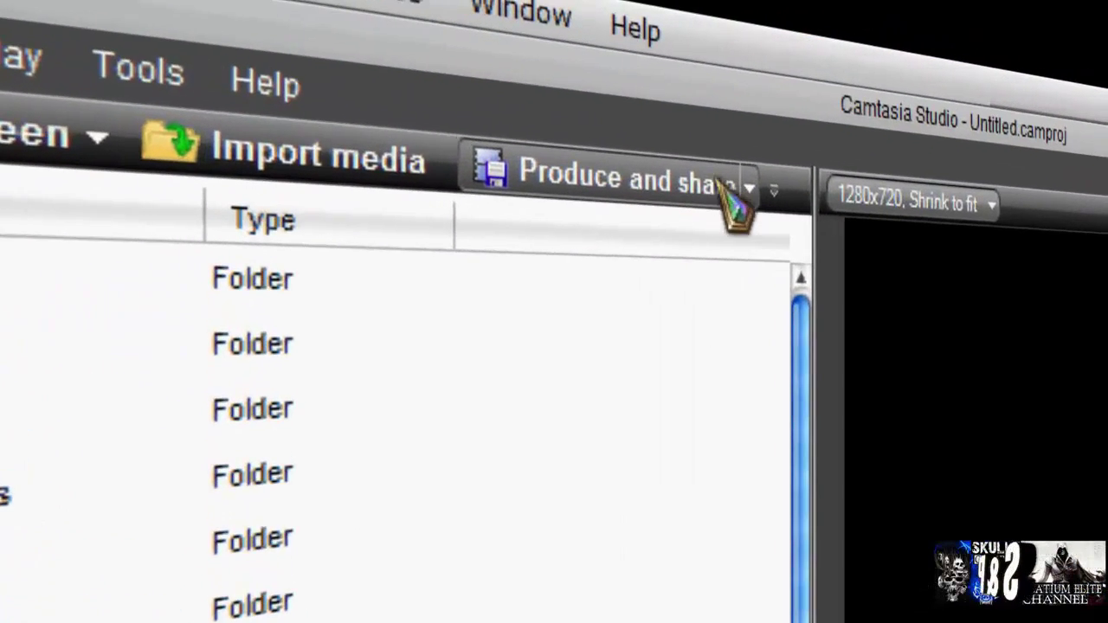
left_click(549, 117)
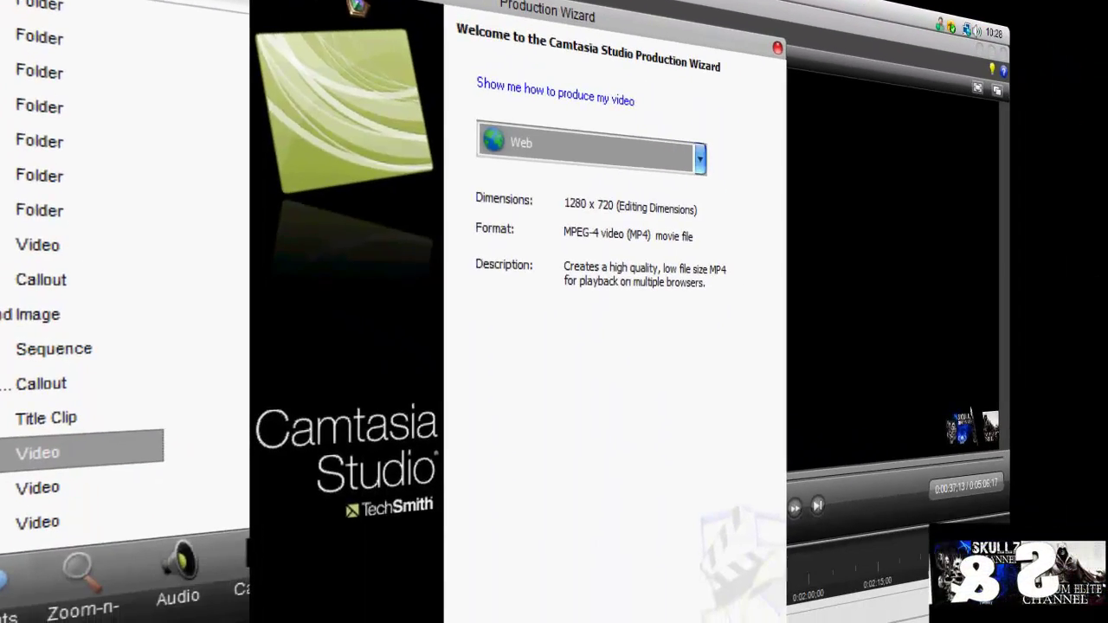
left_click(689, 158)
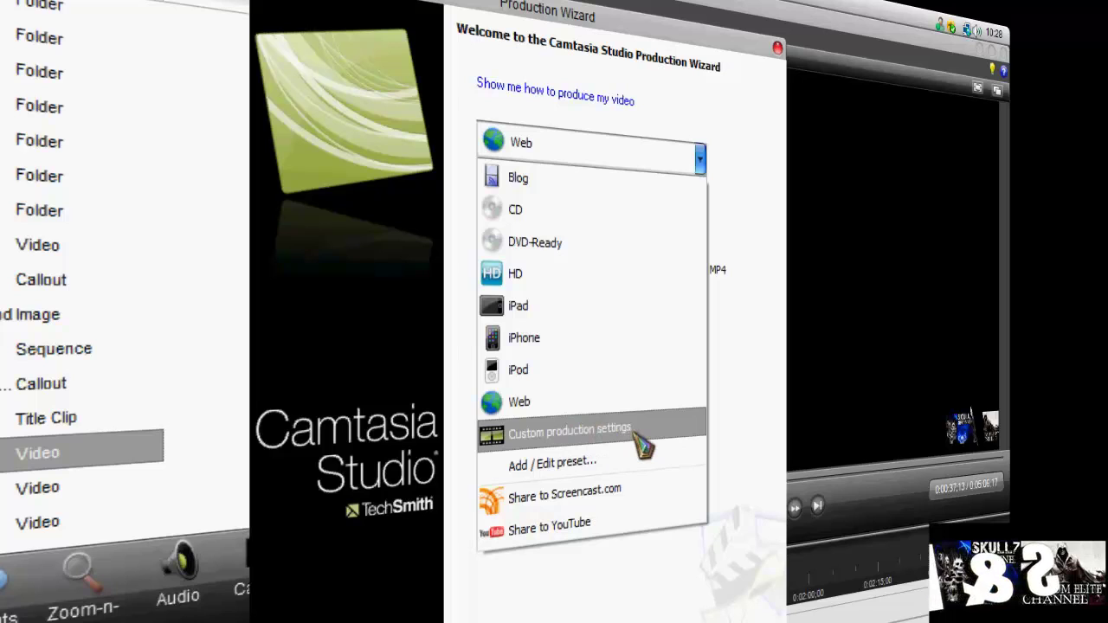
key("Escape")
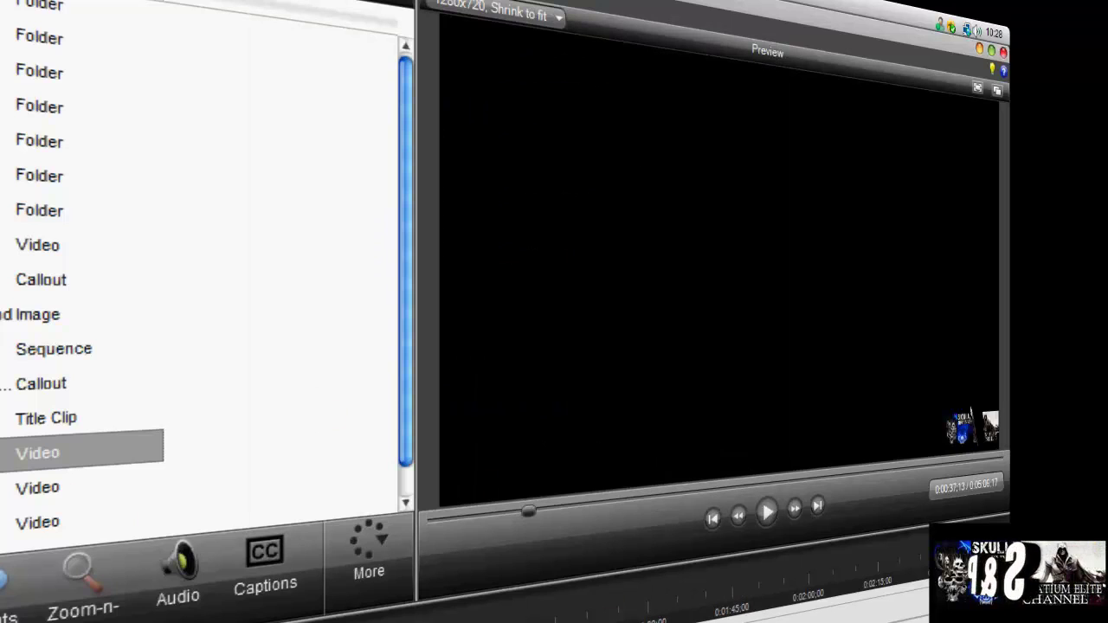
Step: Launch the Production Wizard from Produce and share and select the HD preset
key("alt+f")
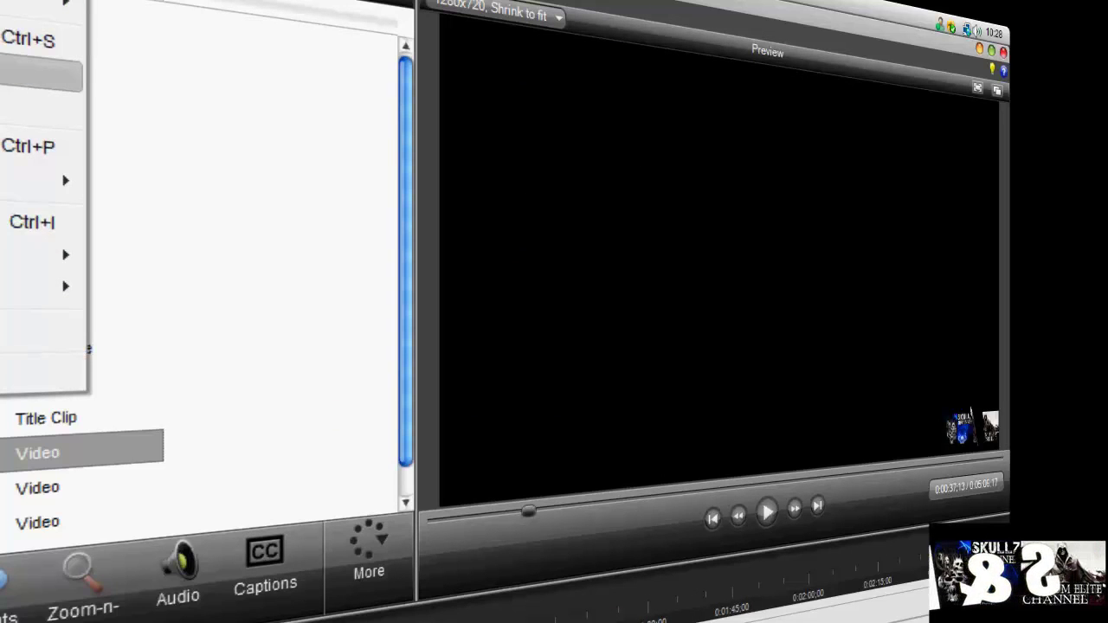
left_click(268, 314)
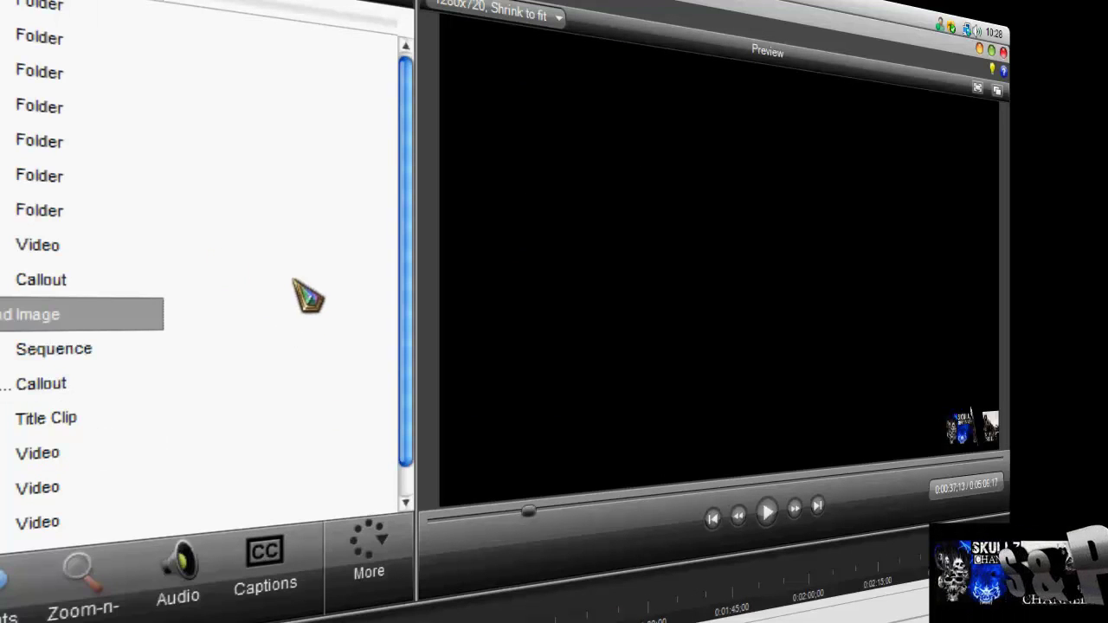
left_click(382, 3)
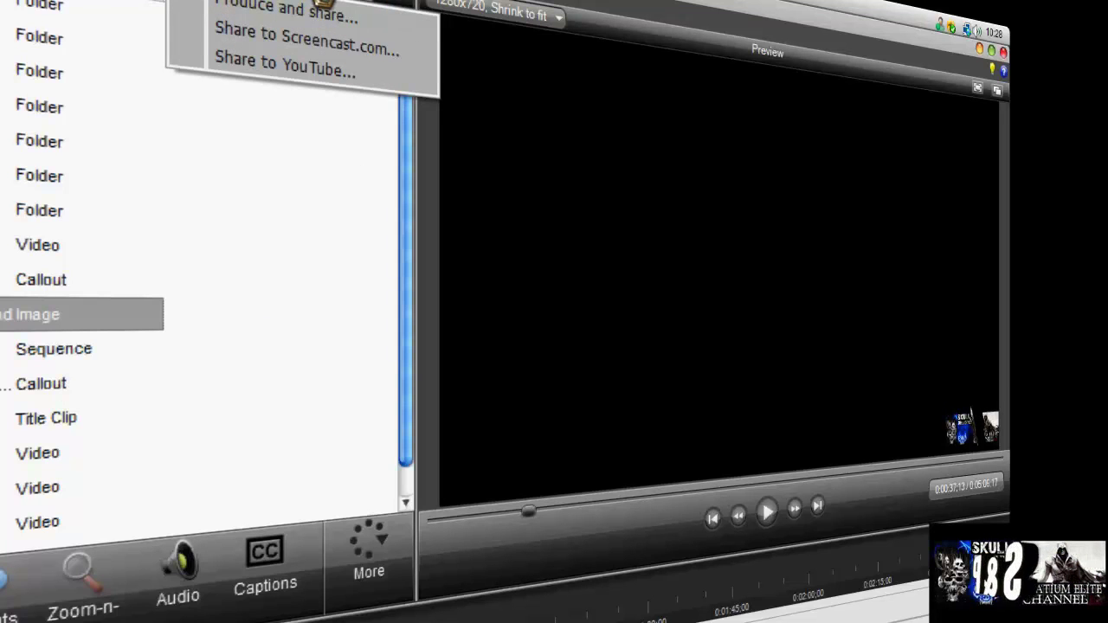
left_click(350, 11)
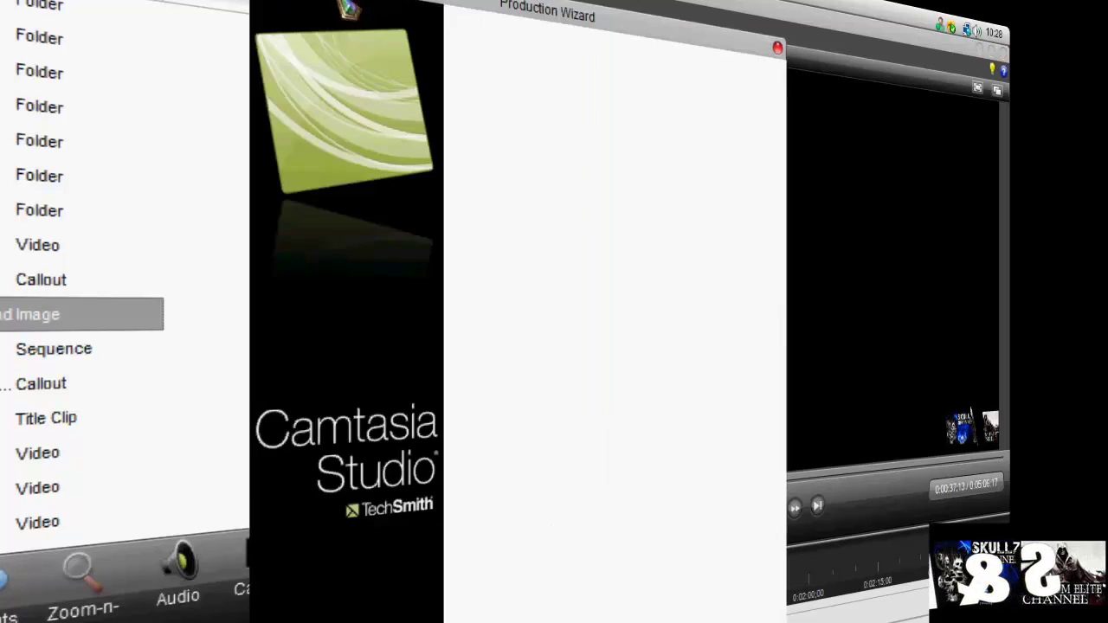
left_click(545, 153)
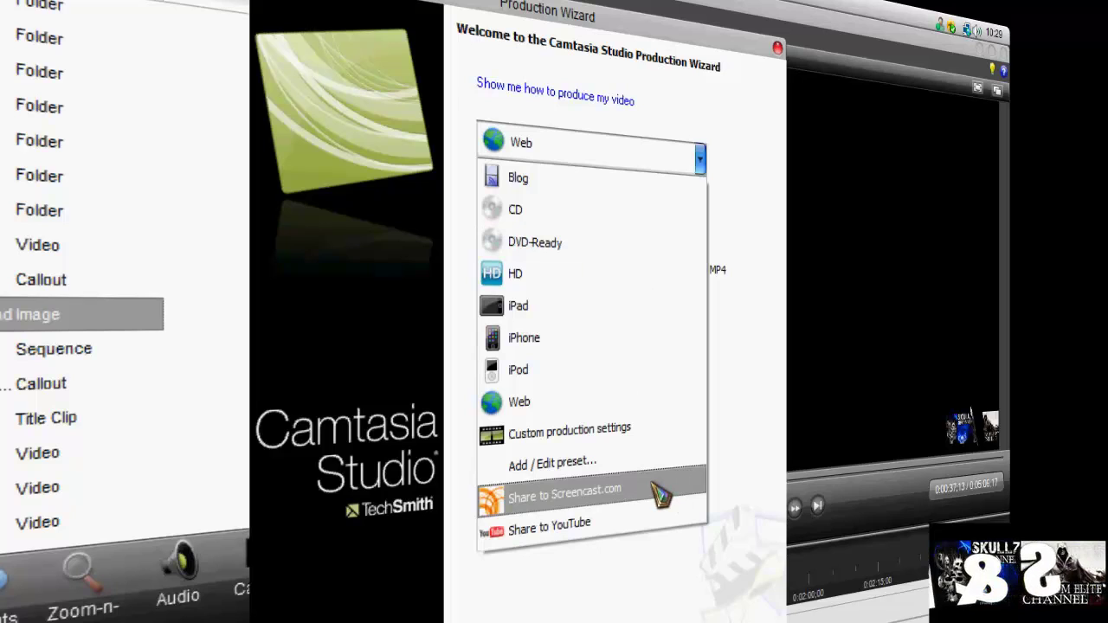
left_click(618, 275)
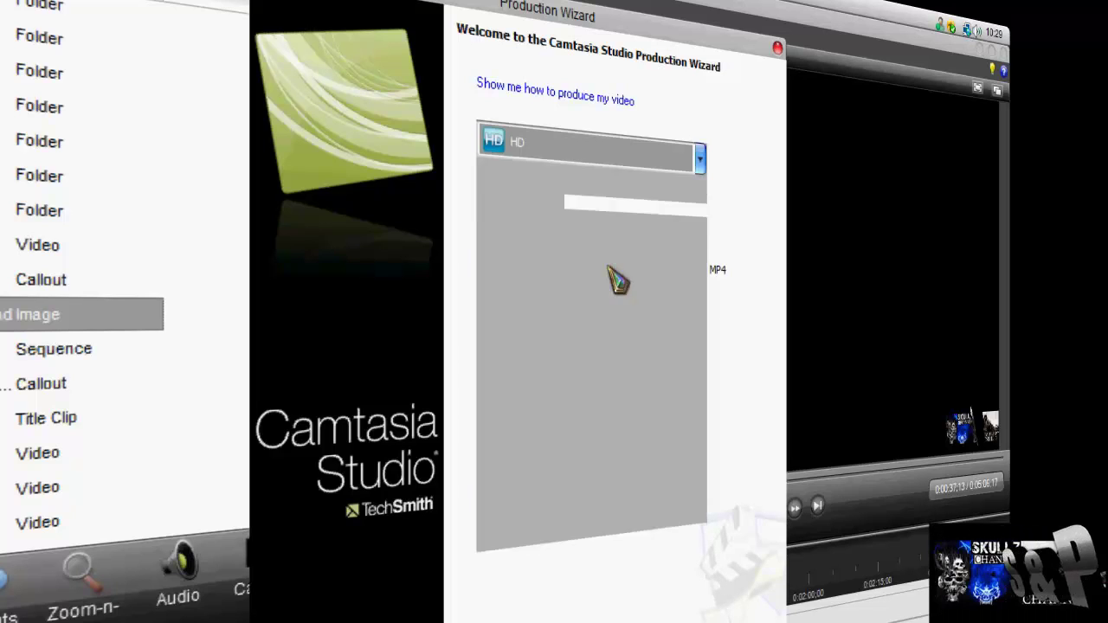
Step: Keep the production name Untitled and stop organizing output into a sub-folder
left_click(638, 514)
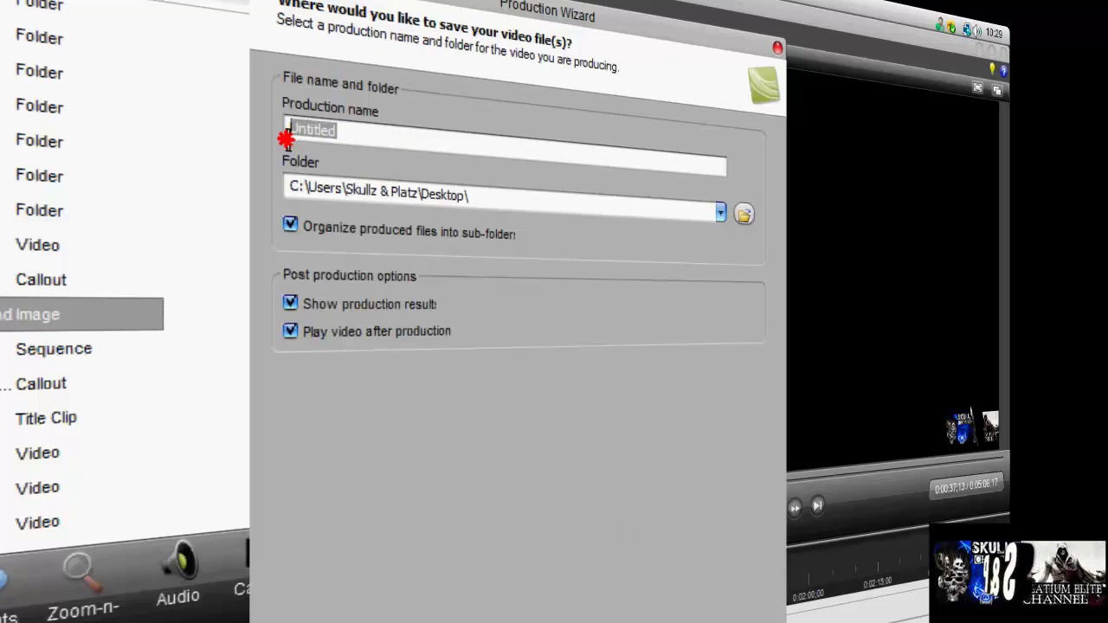
left_click(375, 144)
mouse_move(375, 143)
left_mouse_down()
mouse_move(274, 129)
mouse_move(367, 134)
left_mouse_up()
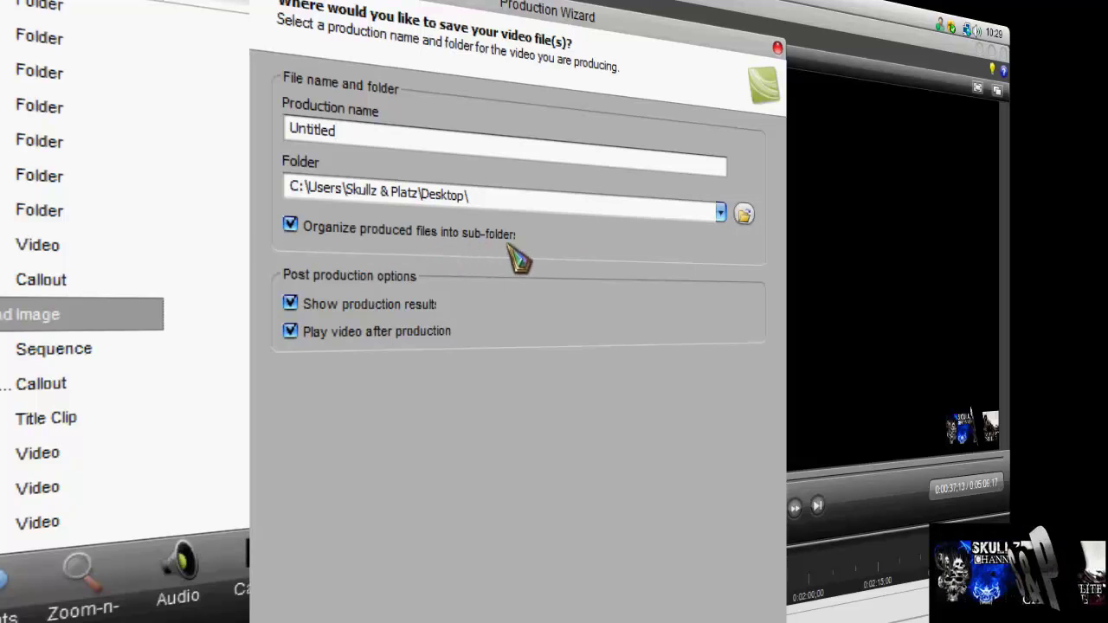
left_click(291, 227)
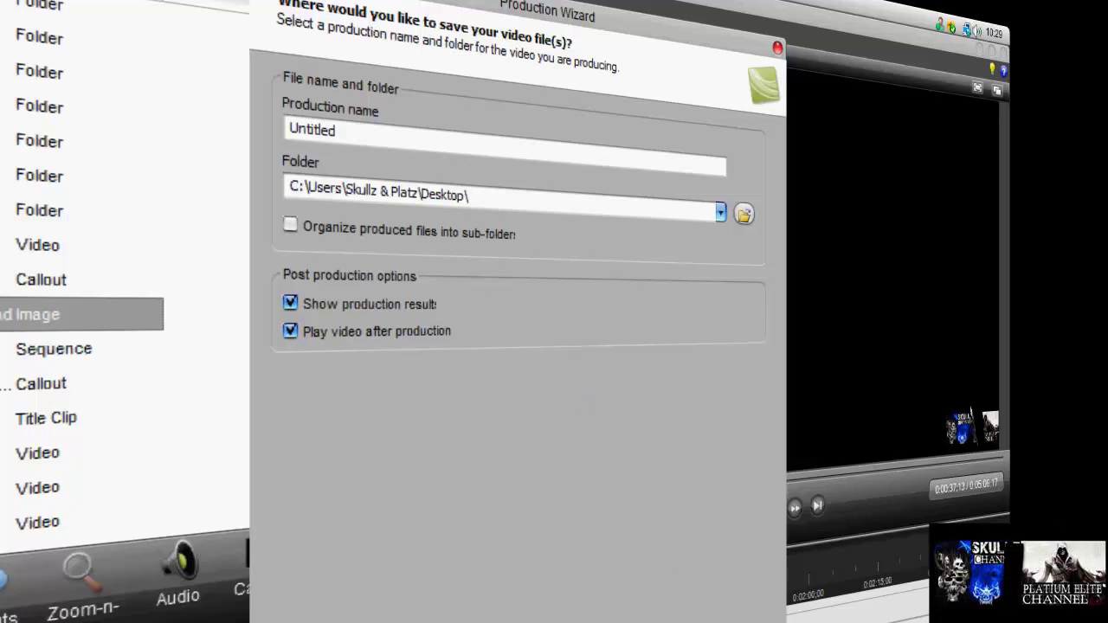
Step: Close the Production Wizard and exit Camtasia Studio without saving the project
key("Escape")
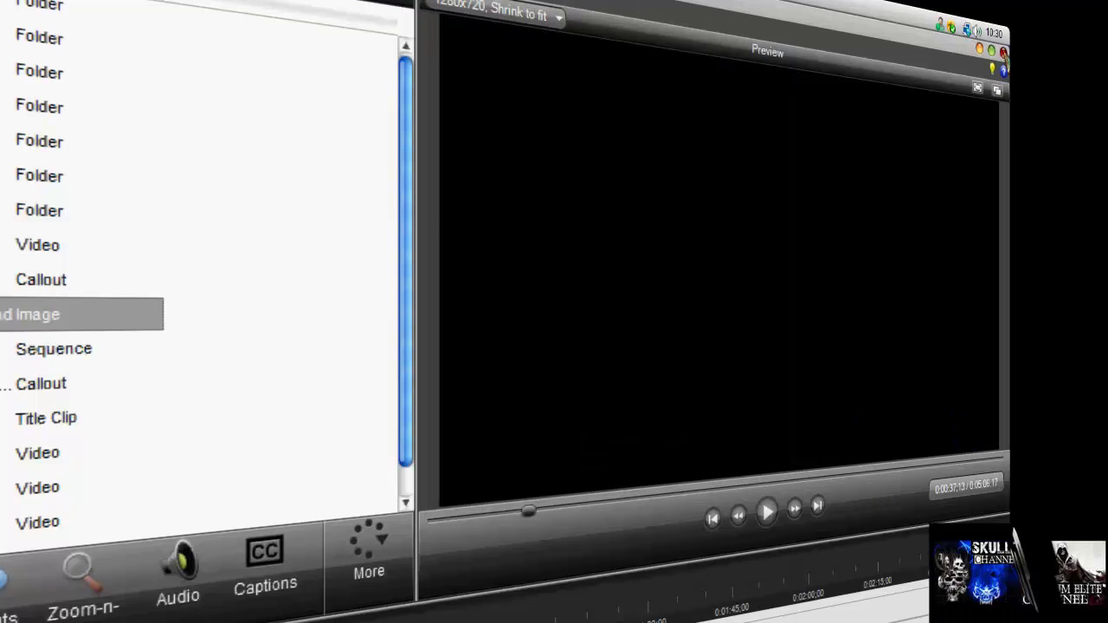
left_click(1003, 51)
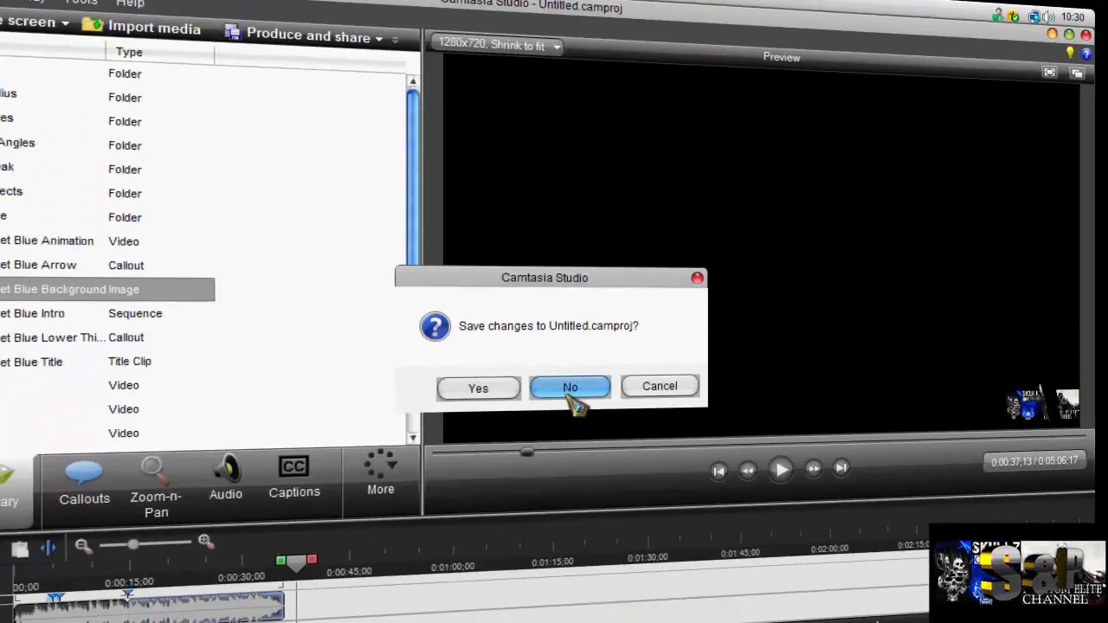
left_click(571, 394)
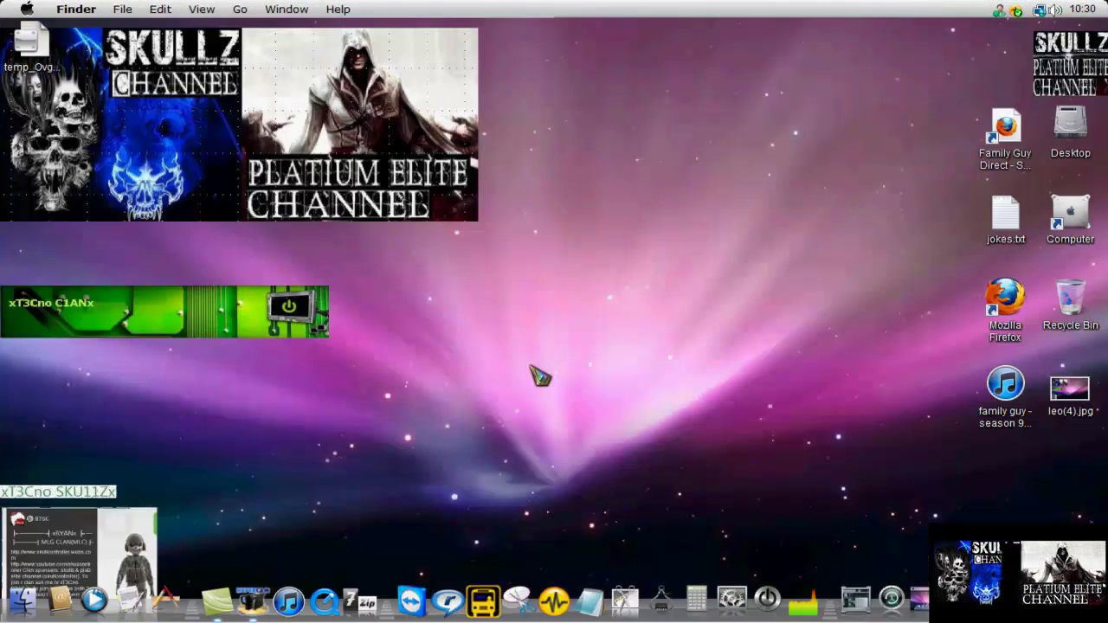